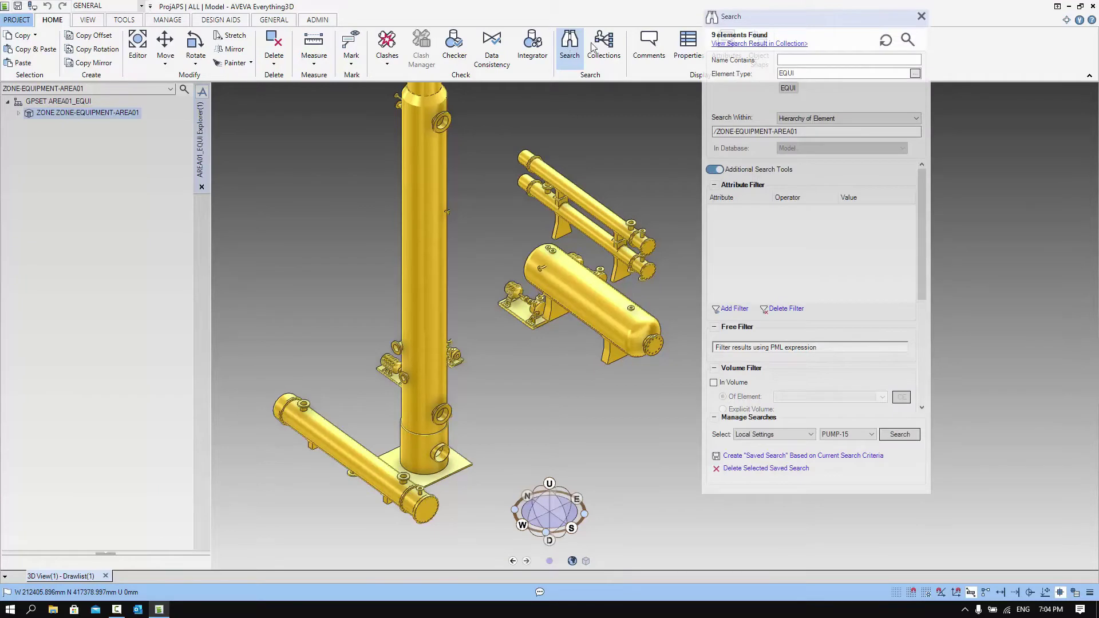
Step: Reset the search criteria and set the element types to EQUI and NOZZ
left_click(886, 40)
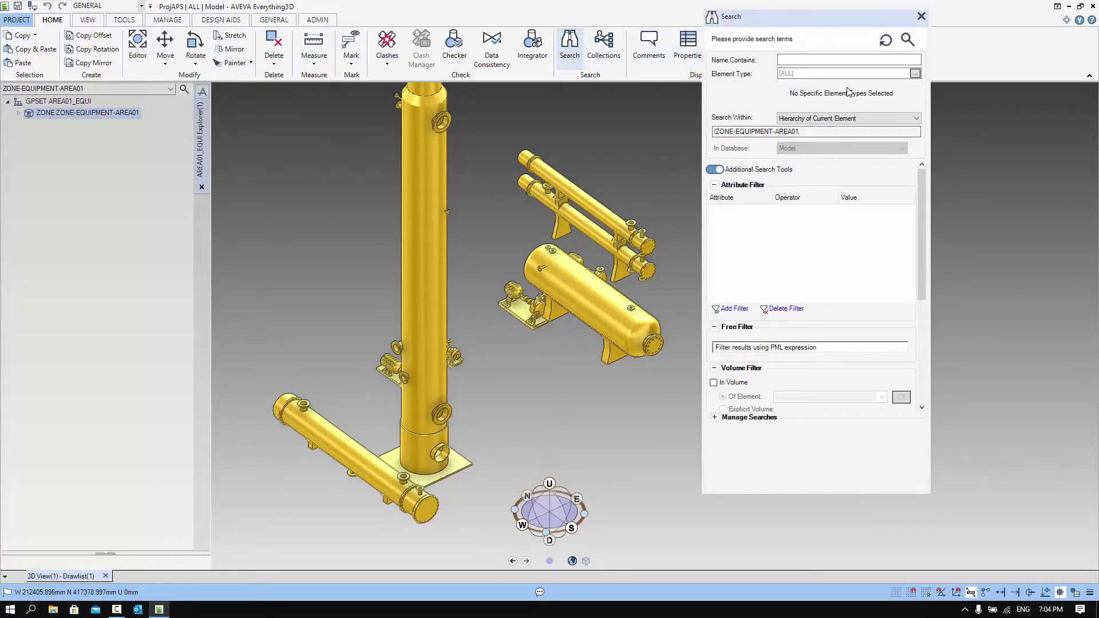
left_click_drag(821, 23, 846, 87)
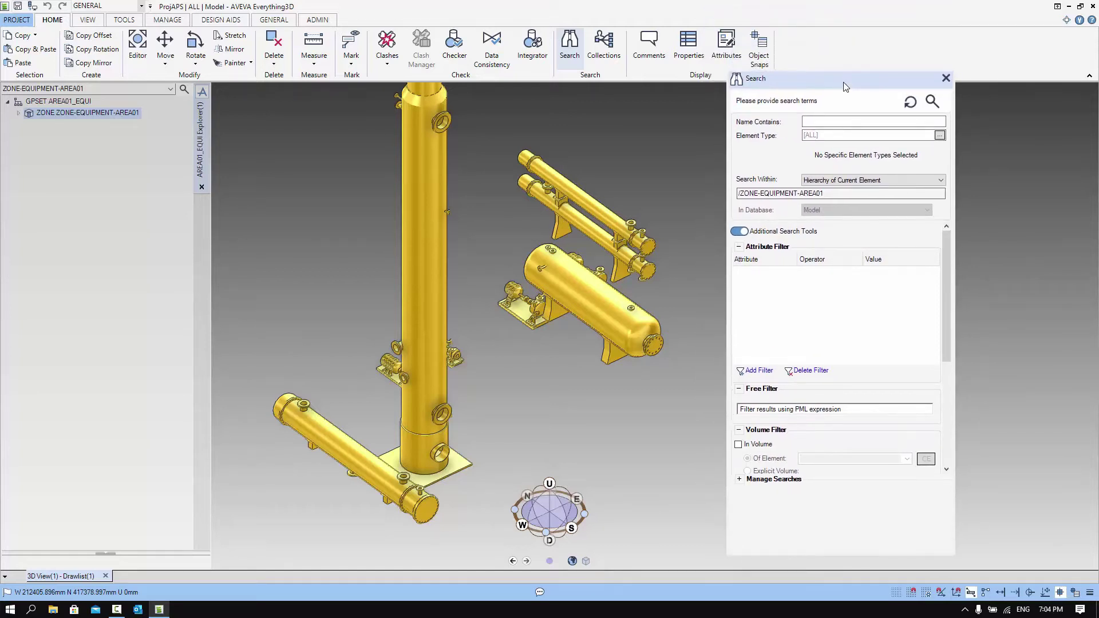
left_click(839, 136)
type("EQUI NOZZ")
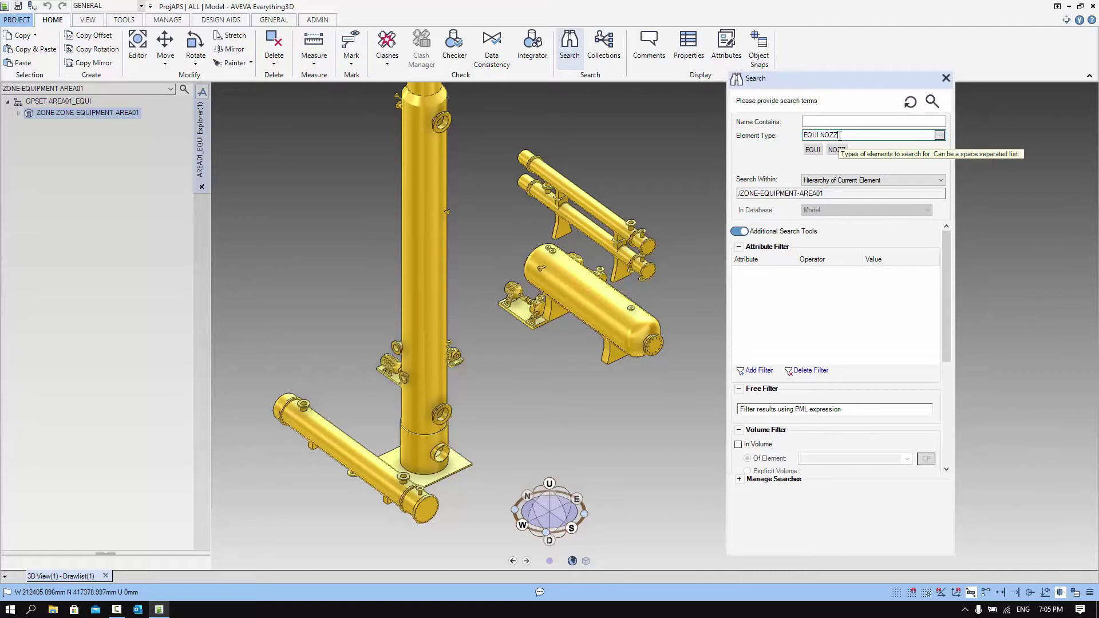
Step: Narrow the available element types to the Design source with the Equipment sub type
left_click(939, 137)
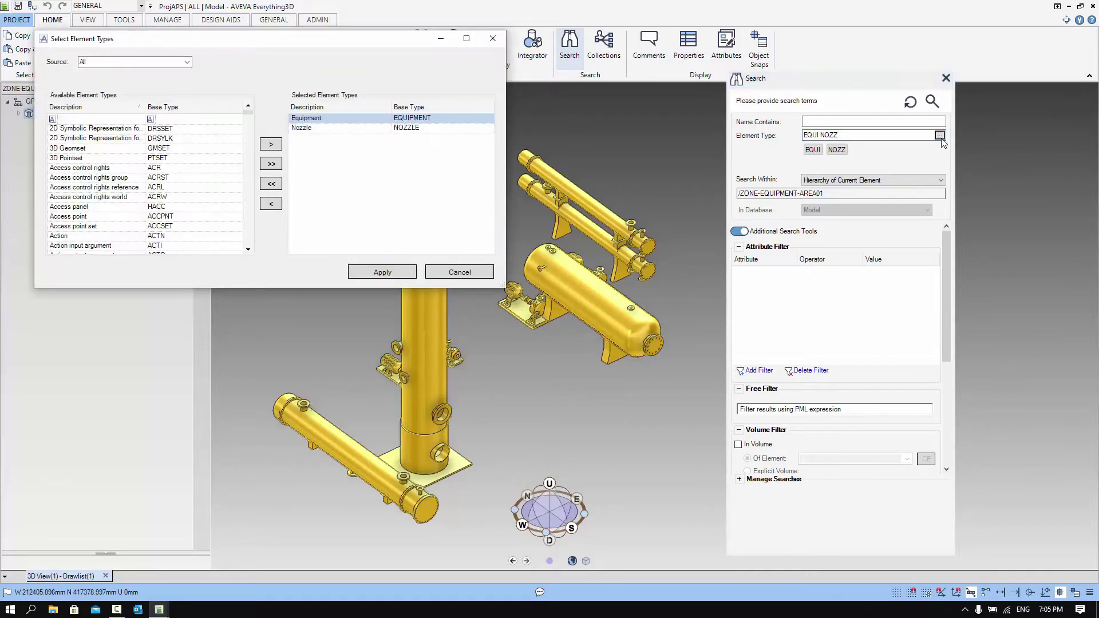
left_click(186, 61)
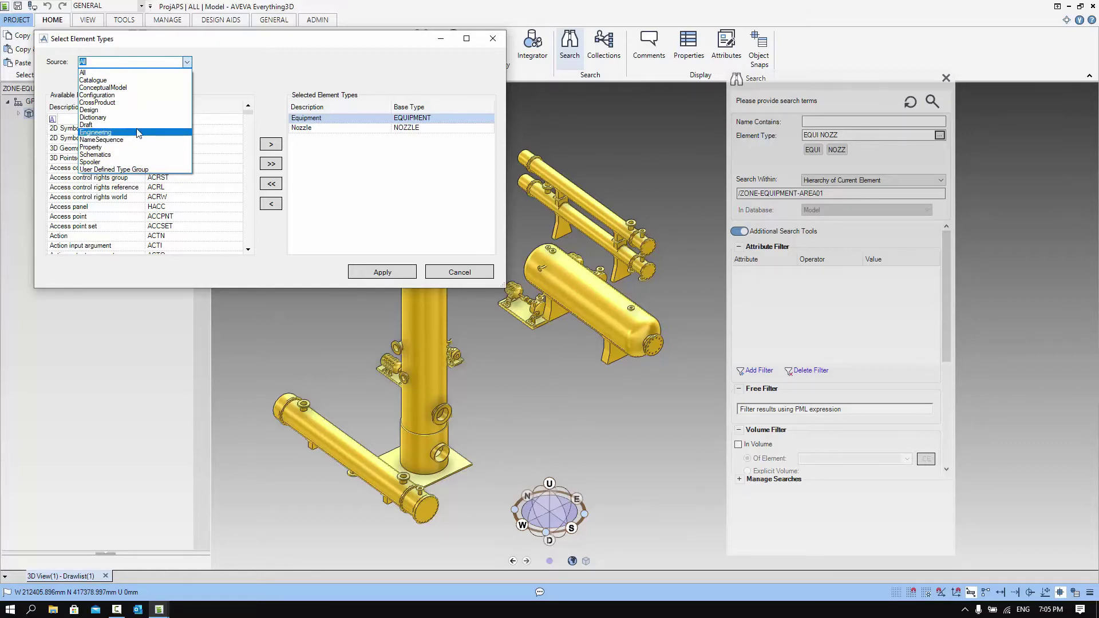
left_click(137, 110)
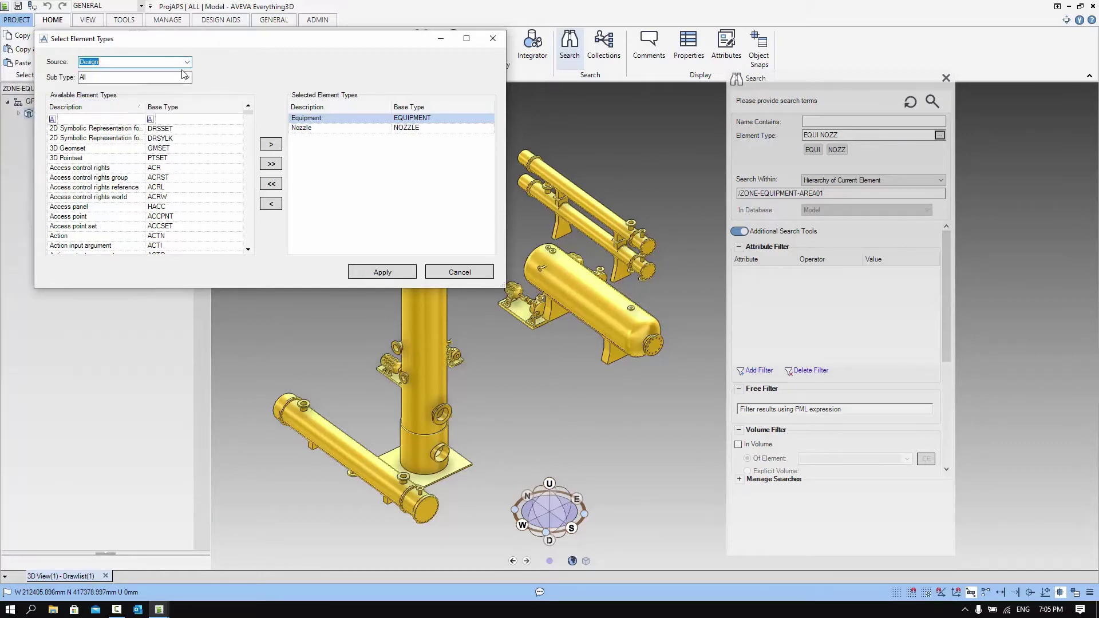
left_click(187, 80)
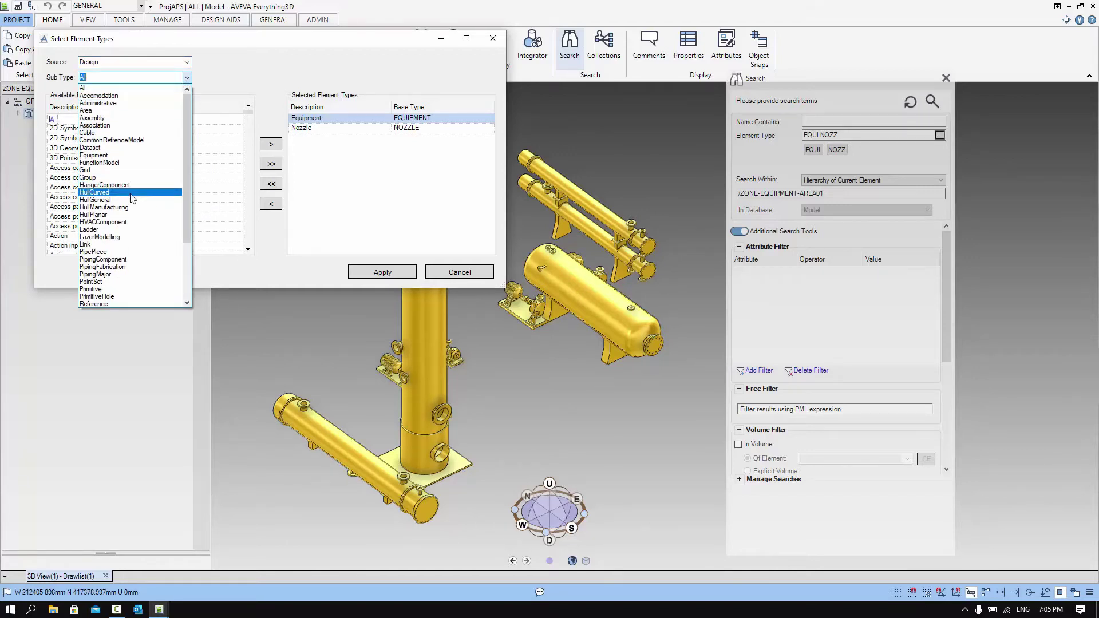
key("Escape")
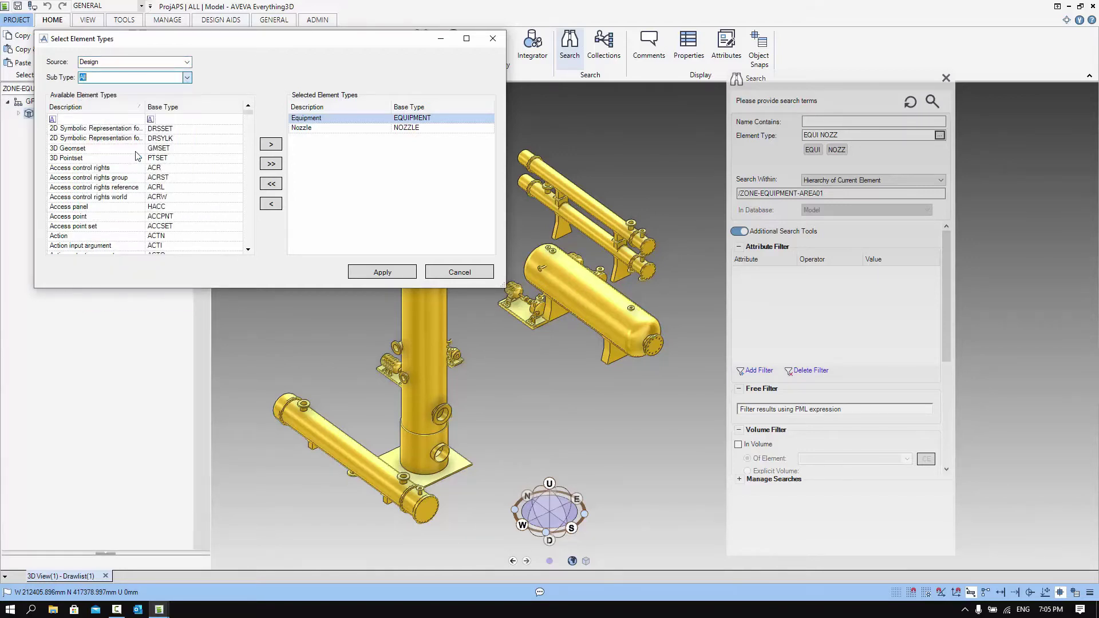
key("Down")
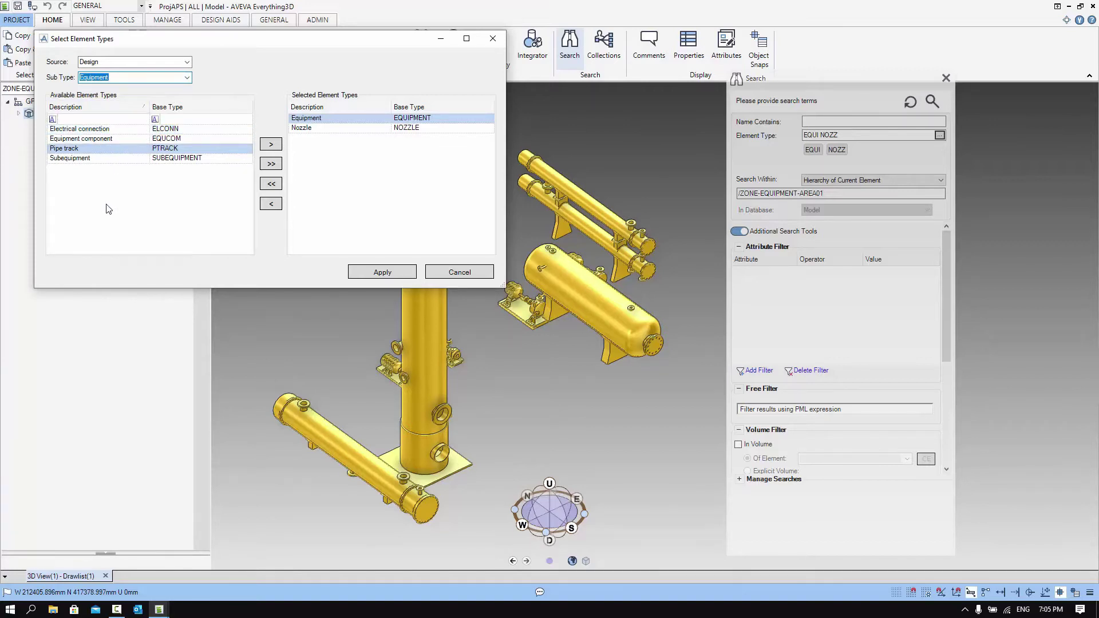
Step: Remove Nozzle from the selected element types, and run the search with its results shown in a collection
left_click(289, 129)
left_click(271, 206)
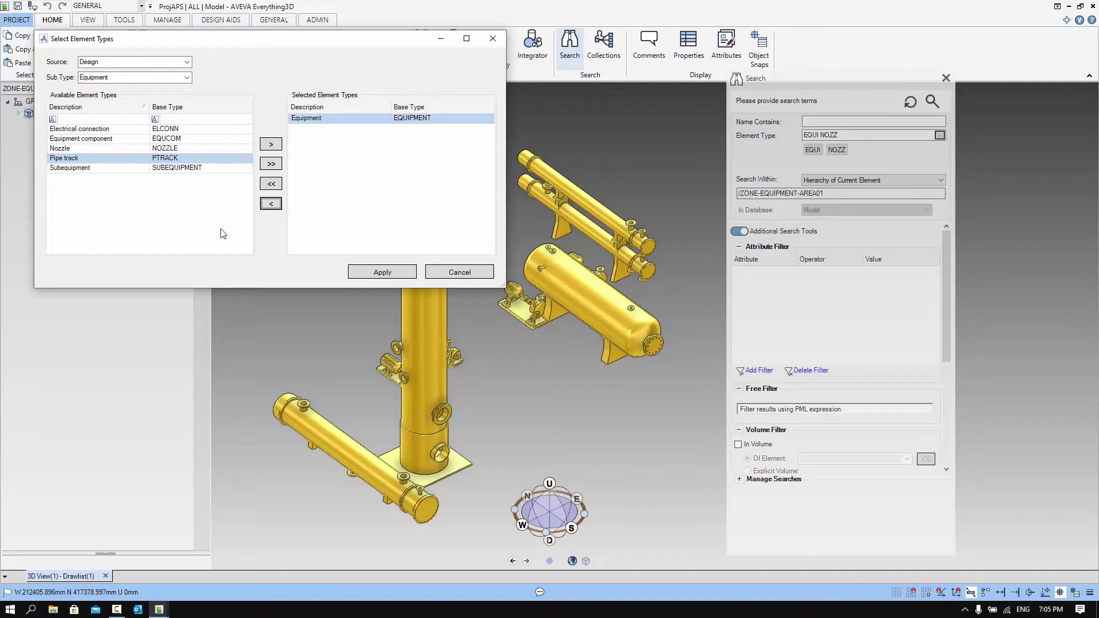
left_click(383, 270)
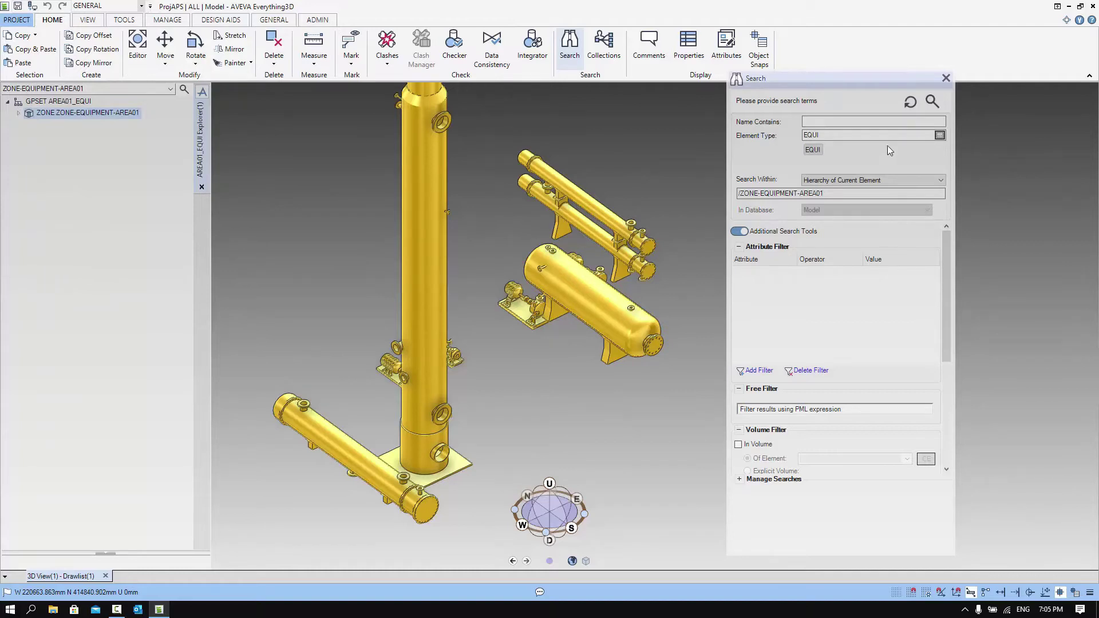
left_click(932, 100)
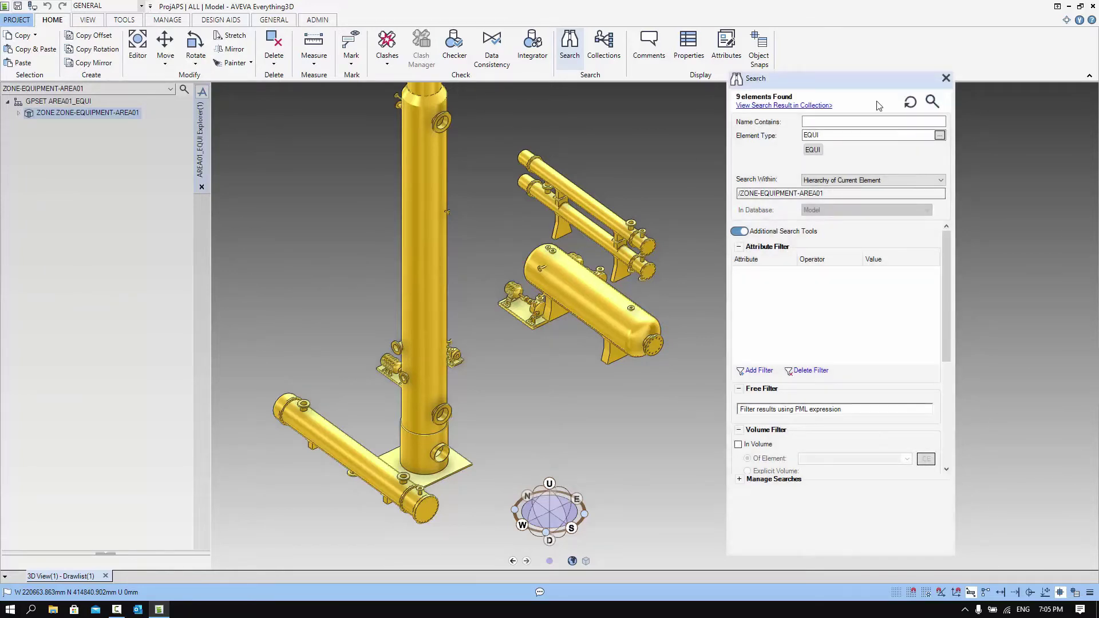
left_click(807, 106)
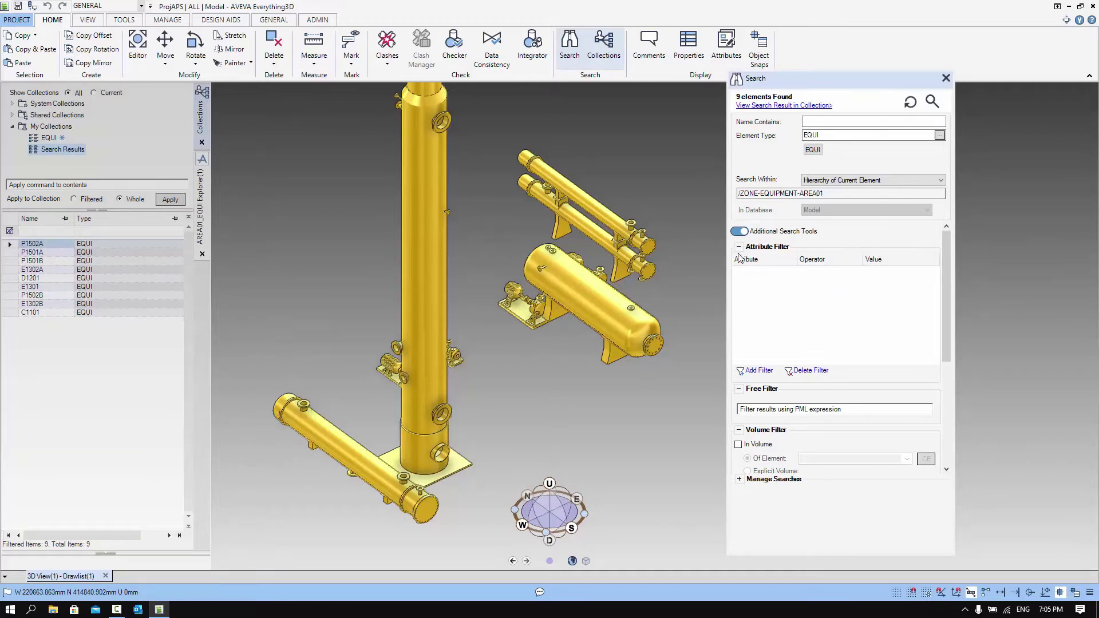
Step: Add an attribute filter for NAME Contains P and run the search
left_click(760, 371)
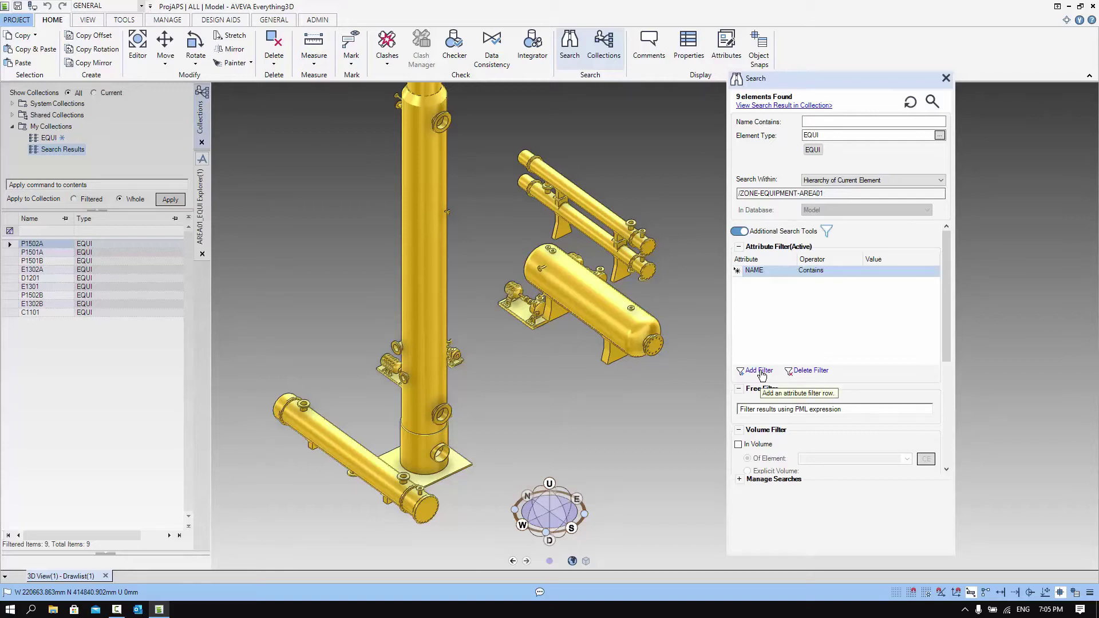
left_click(897, 276)
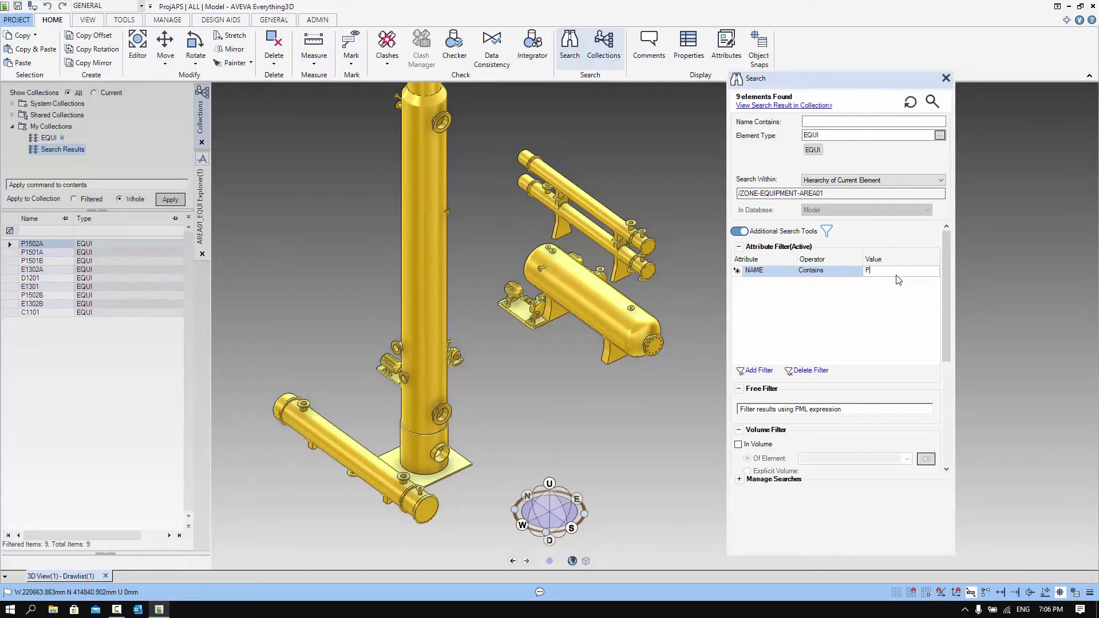
left_click(932, 102)
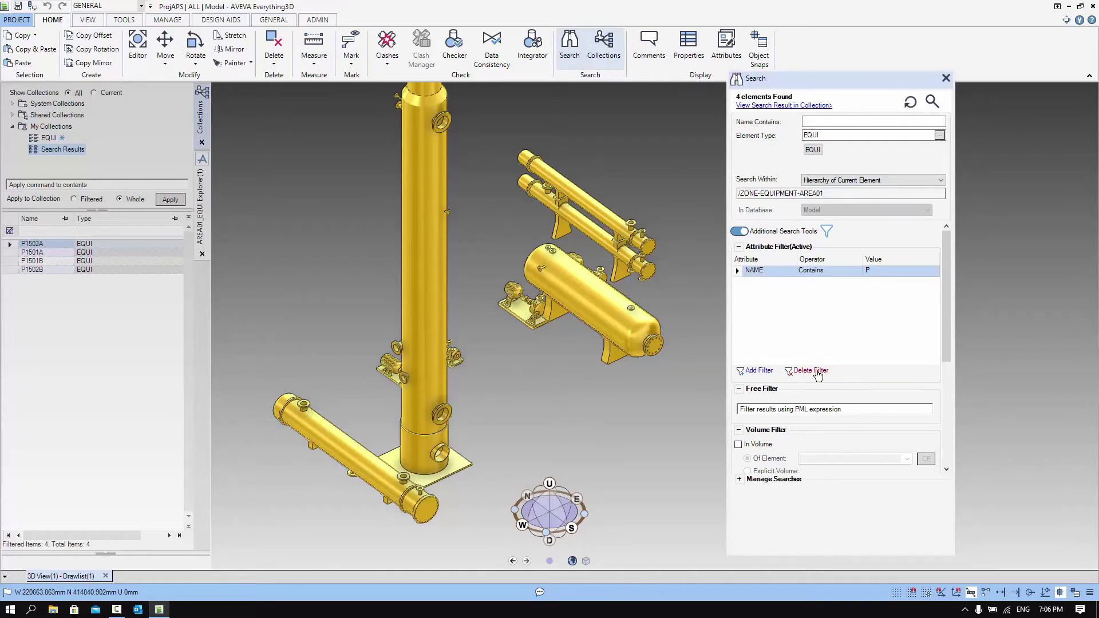
Step: Replace the NAME attribute filter with the free filter expression MATCHWILD( NAMN ,'P*A') and run the search
left_click(736, 270)
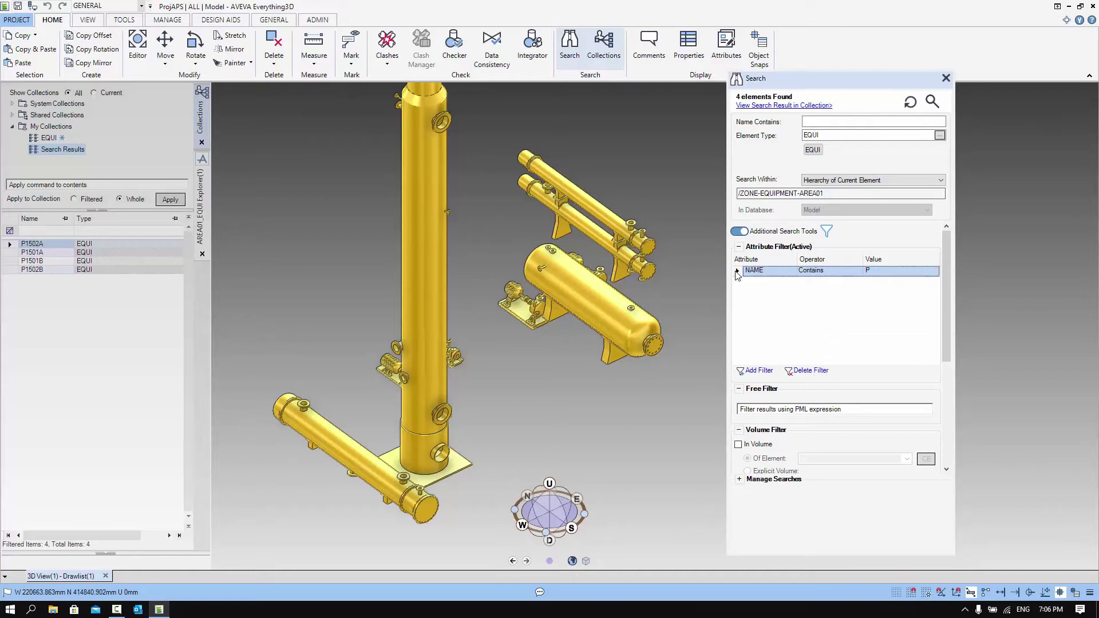
left_click(811, 372)
left_click(821, 410)
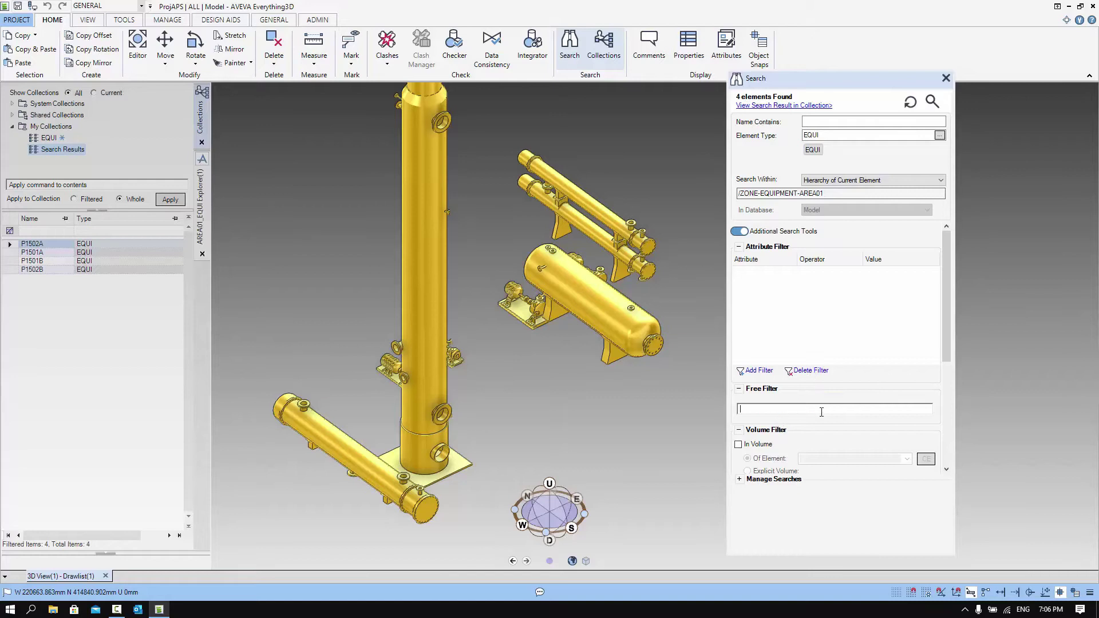
type("MATCHWILD( NAMN ,'P")
type("*A")
left_click(932, 101)
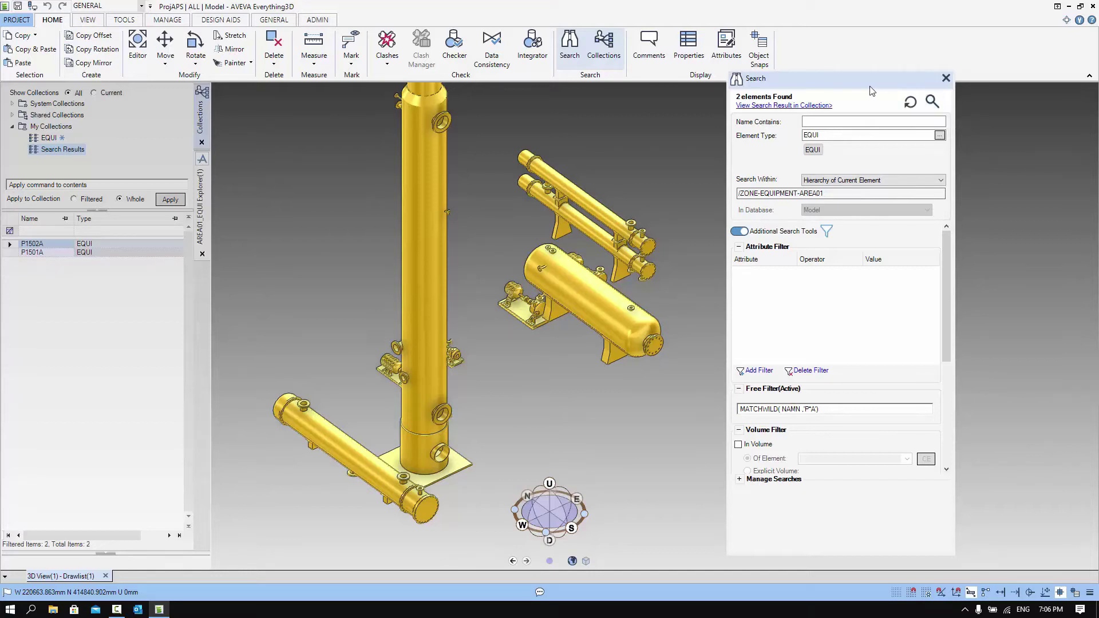
Step: Examine the volume filter options, including the lower and upper limits and the containment choices
left_click_drag(862, 83, 877, 67)
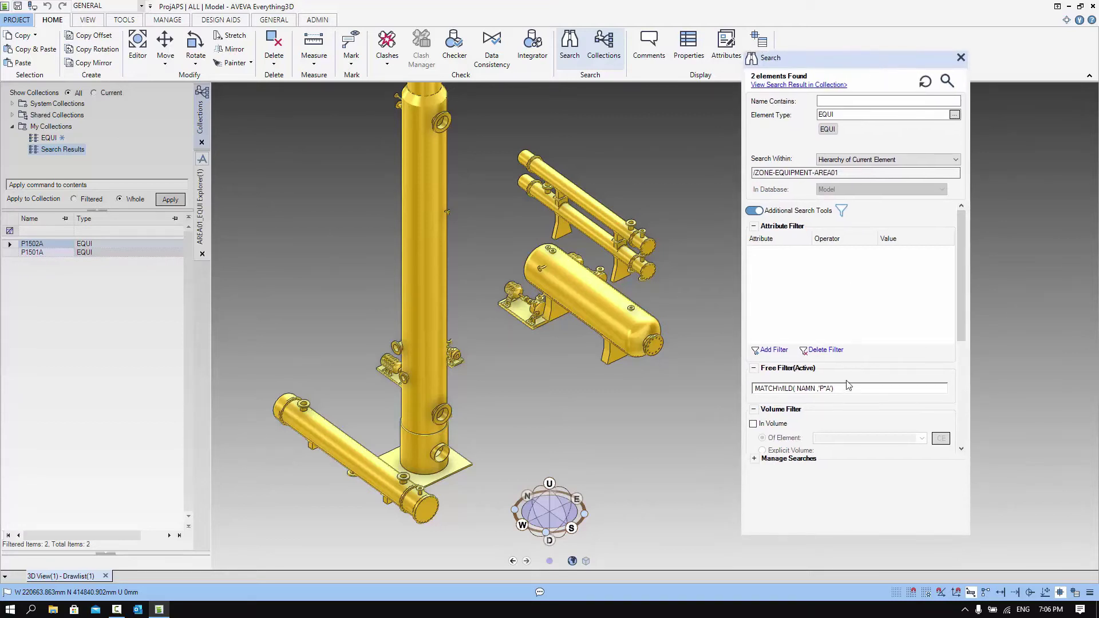
scroll(773, 410, "down", 5)
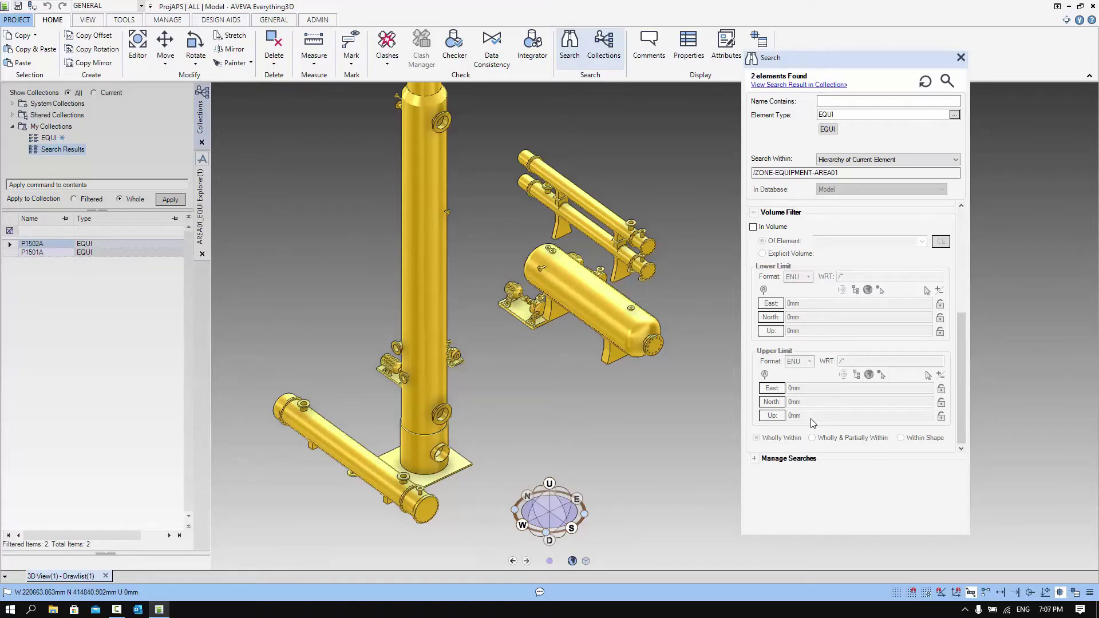
scroll(812, 424, "up", 5)
scroll(812, 424, "down", 3)
scroll(813, 424, "up", 3)
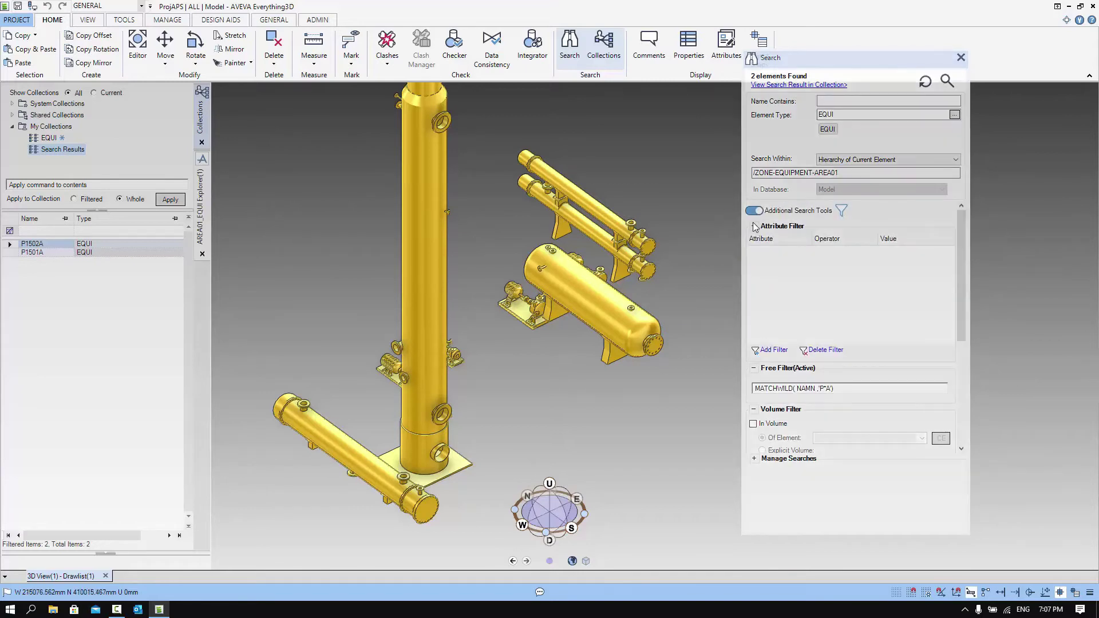
left_click(754, 226)
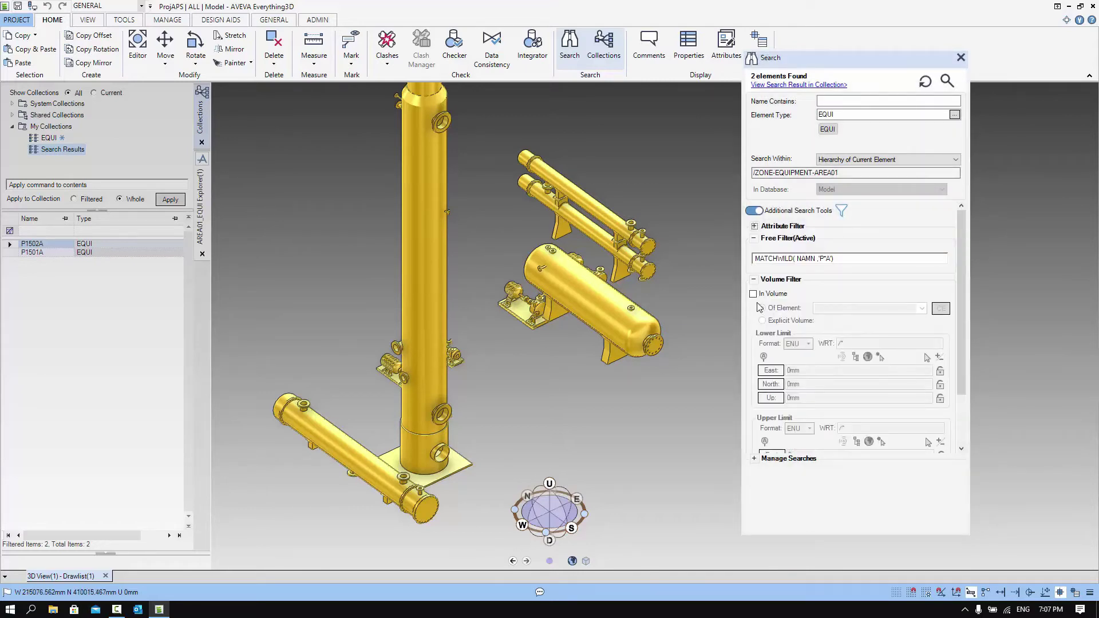
scroll(757, 278, "down", 2)
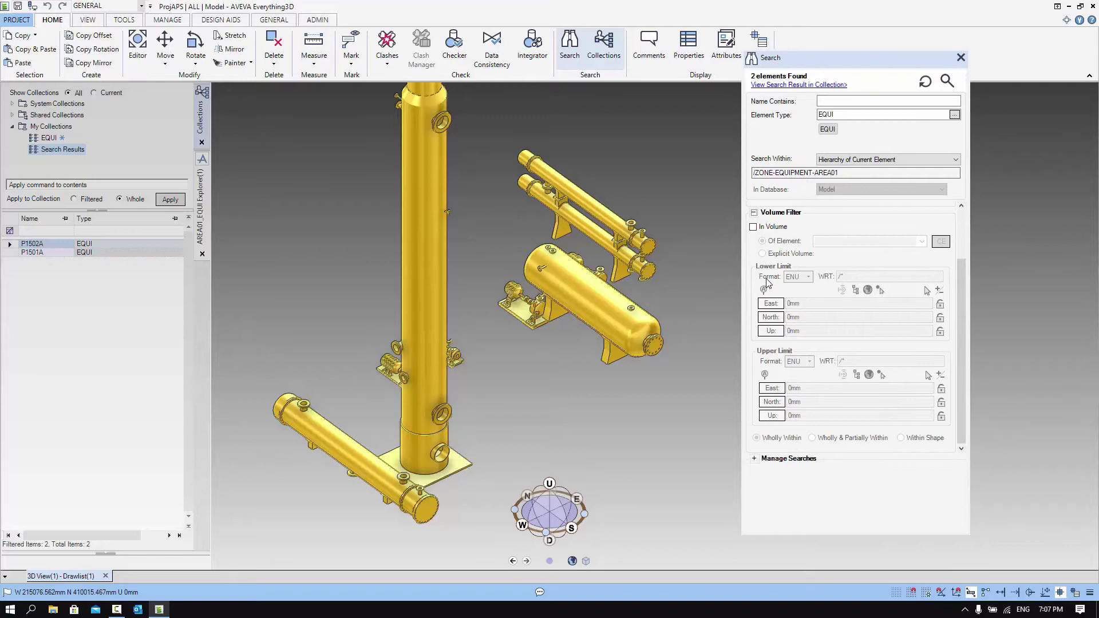
scroll(898, 382, "up", 2)
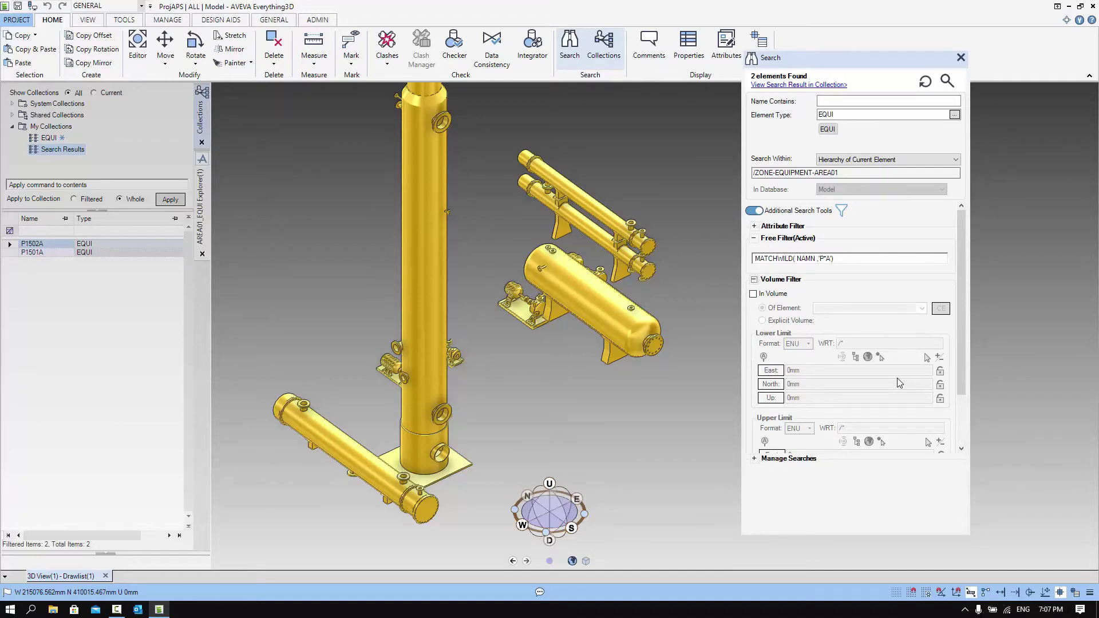
scroll(899, 382, "down", 2)
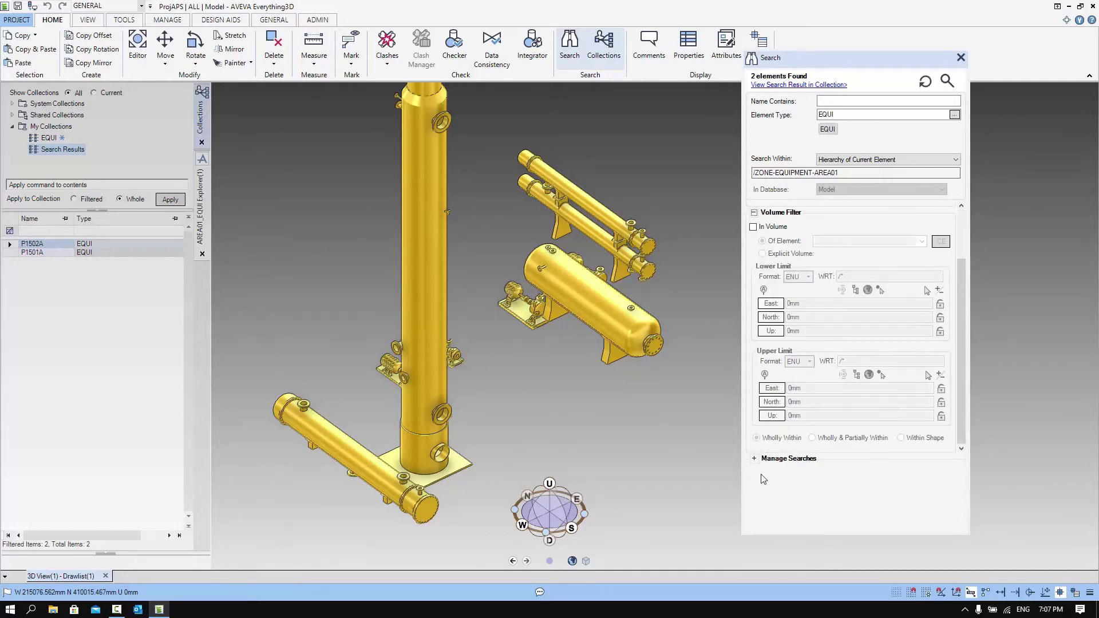
Step: Run the saved search PUMP-15 from the Local Settings
left_click(754, 458)
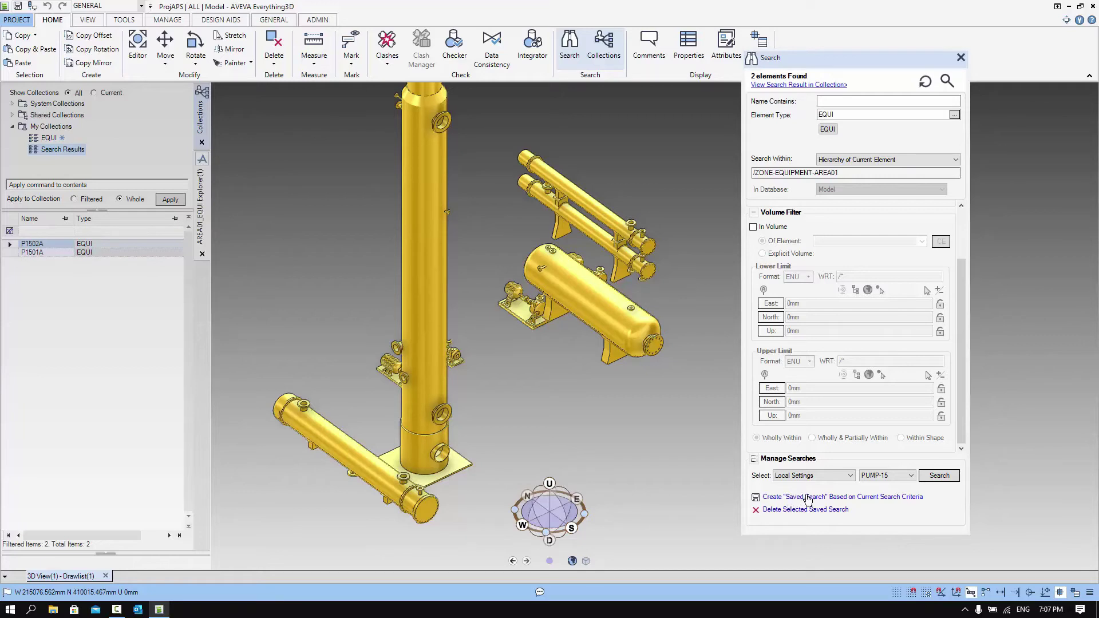
left_click(938, 475)
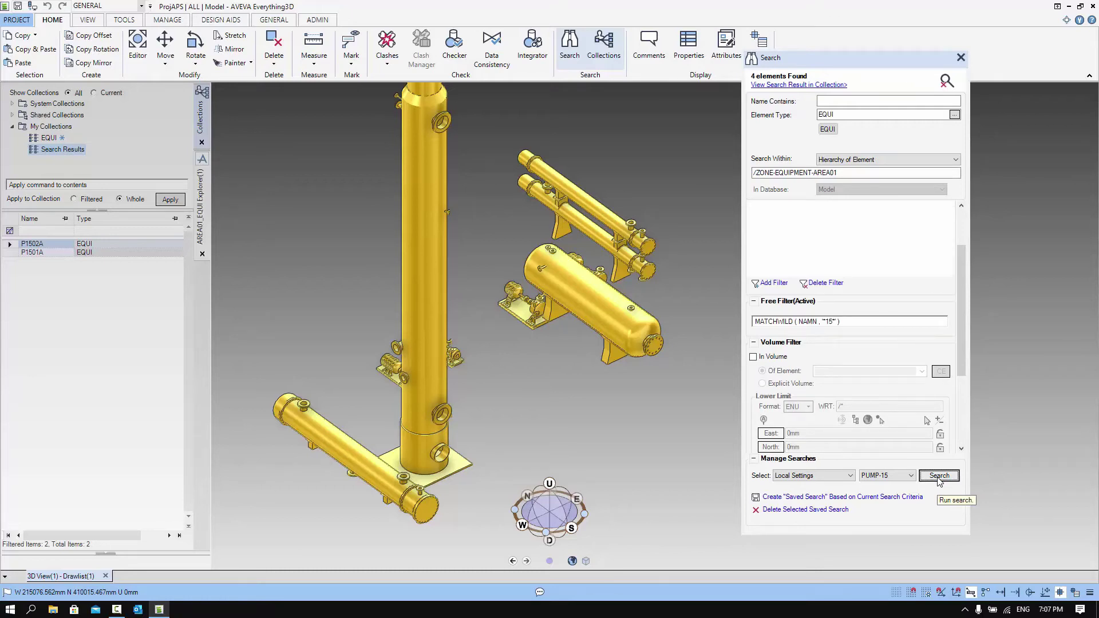
left_click(938, 478)
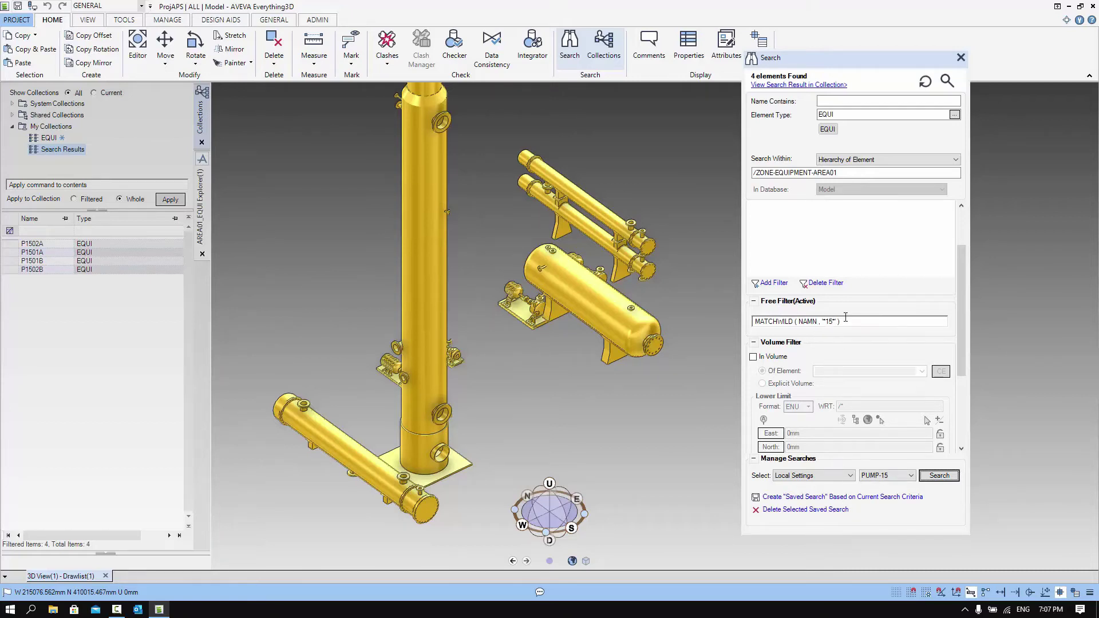
Step: Clear the free filter expression and rerun the search for all equipment in the zone
left_click_drag(846, 321, 765, 326)
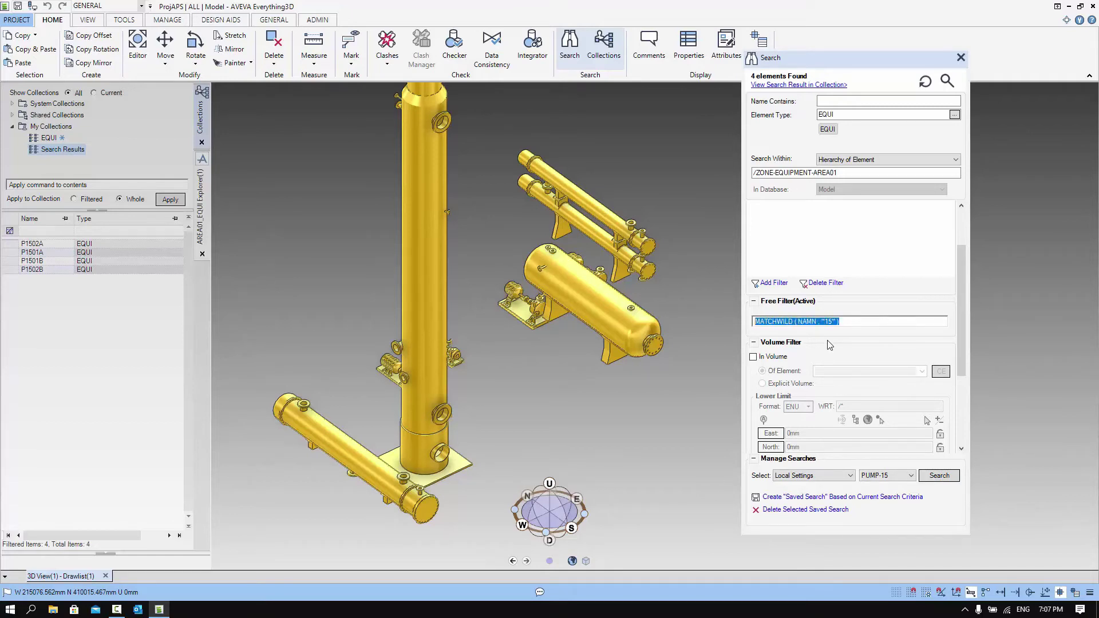
key("Delete")
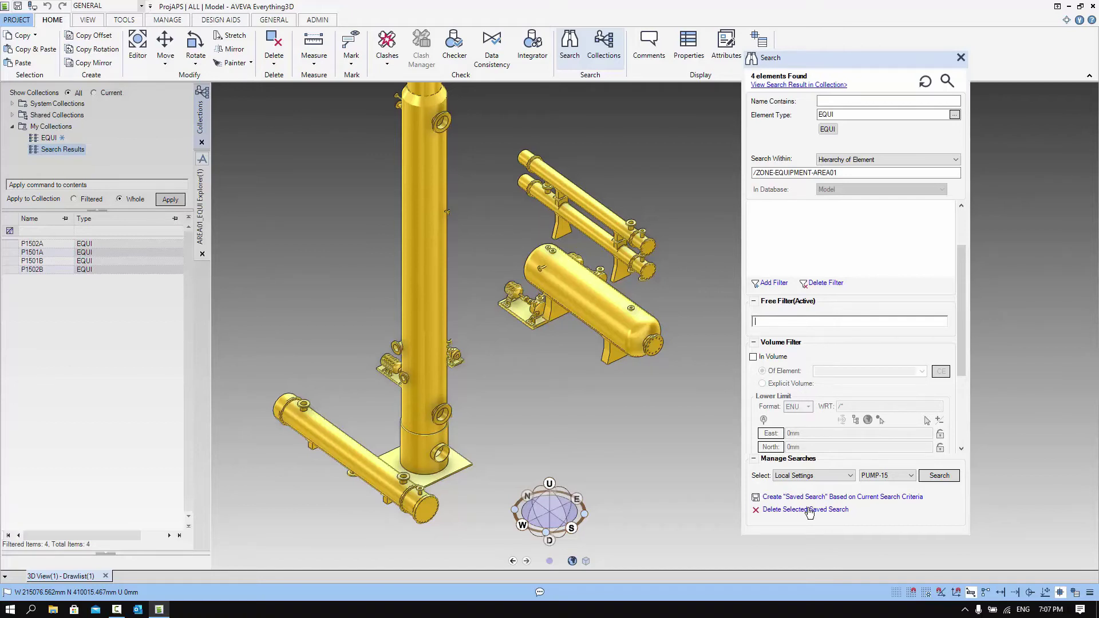
left_click(947, 82)
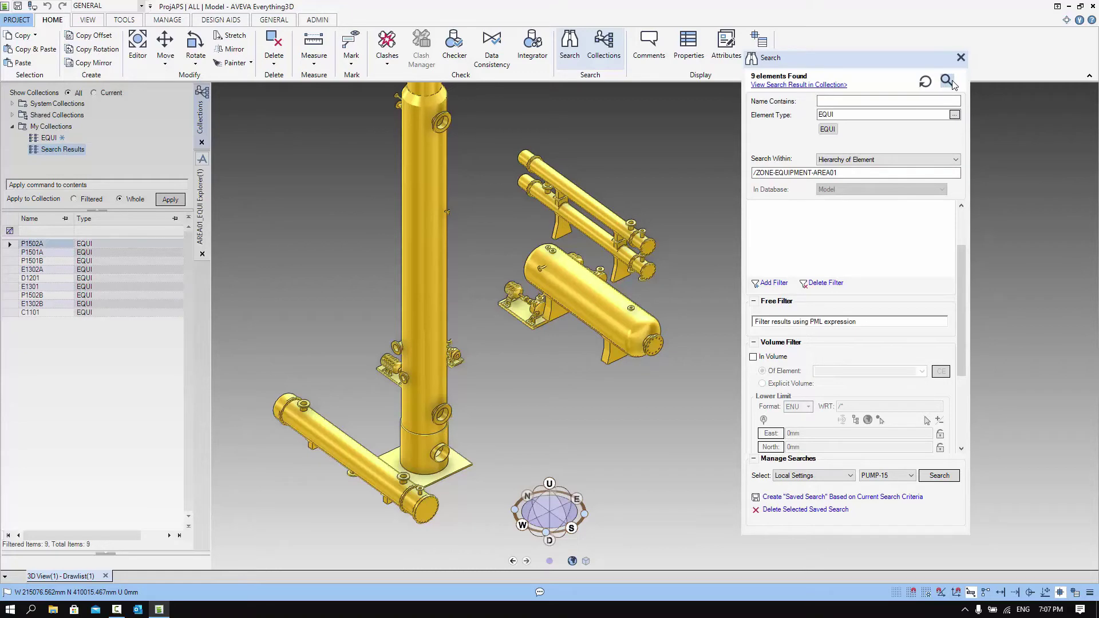
Step: Save the current search criteria as ALL-EQUI in the Local Settings and close the search form
left_click(780, 498)
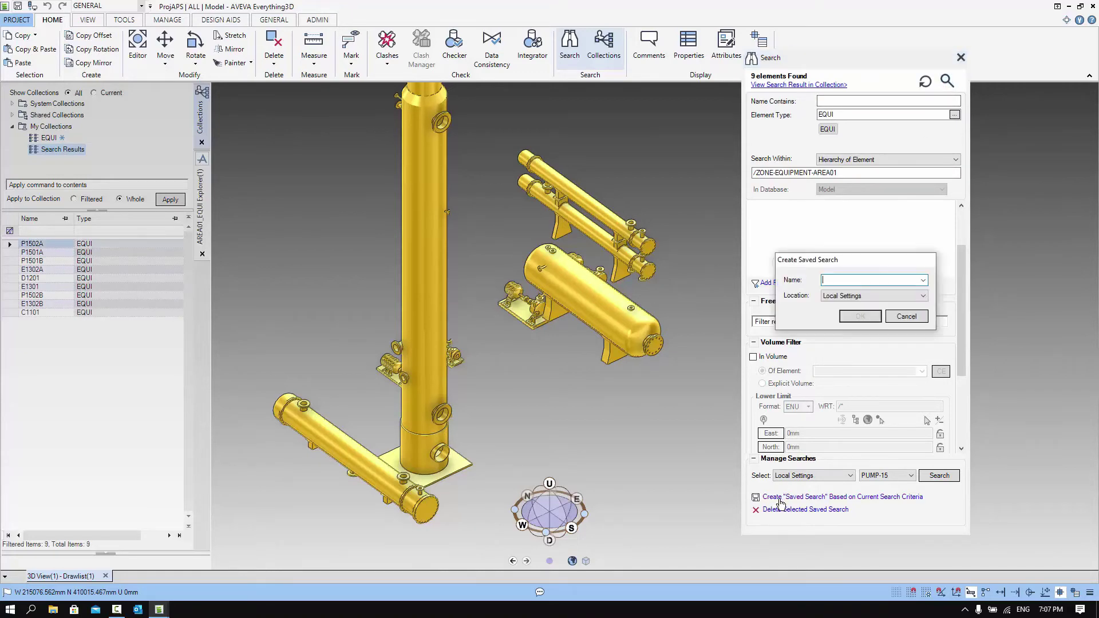
left_click(851, 295)
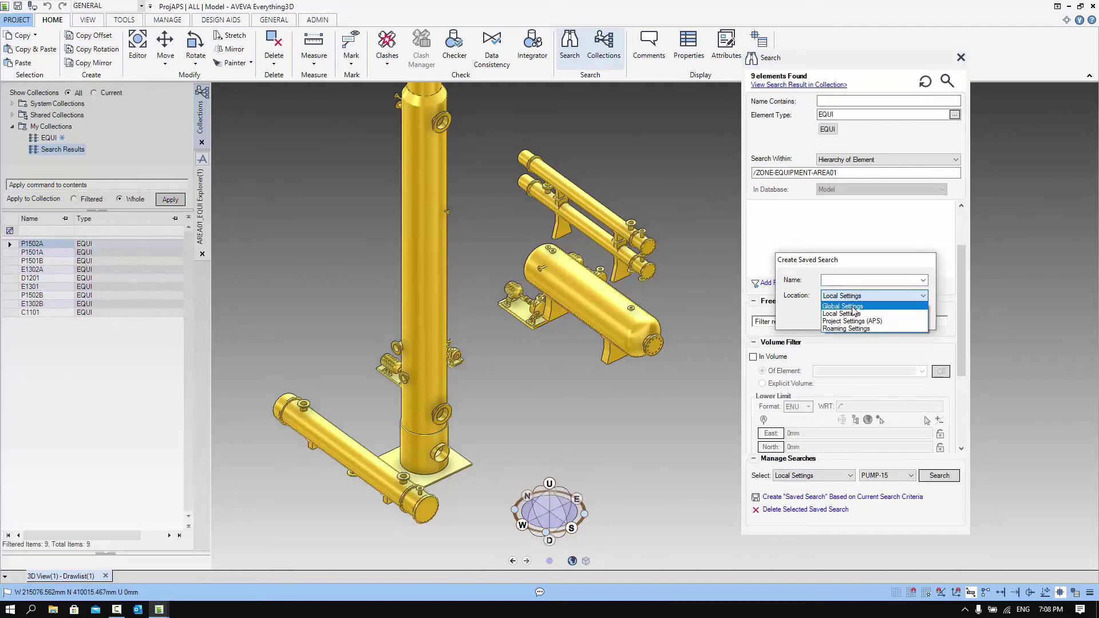
left_click(850, 313)
left_click(861, 281)
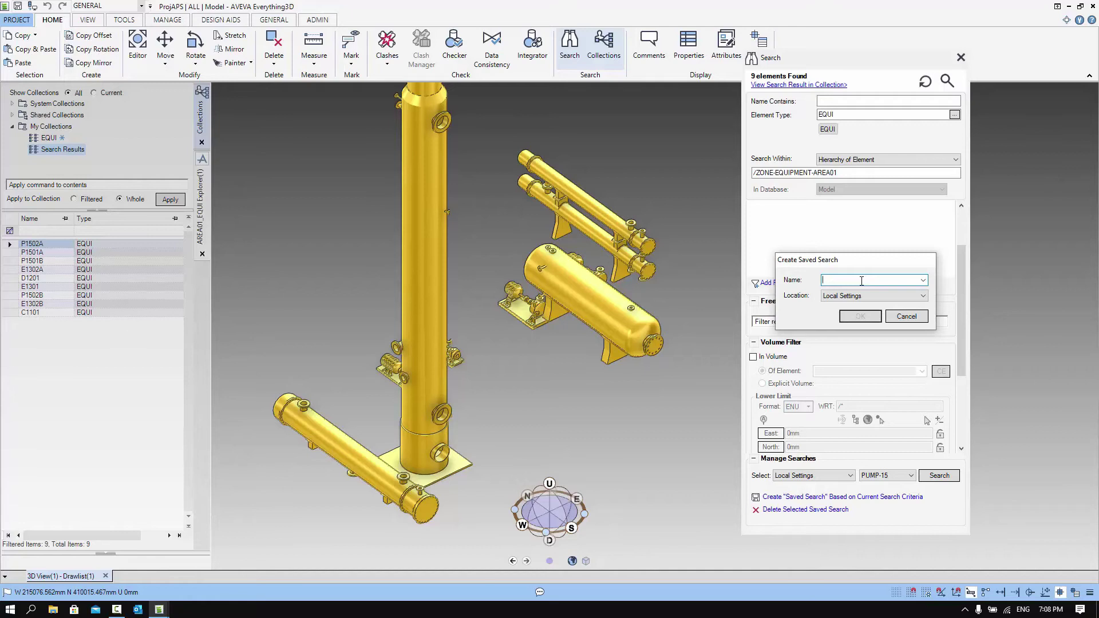
type("aLL-EQUI")
left_click(866, 317)
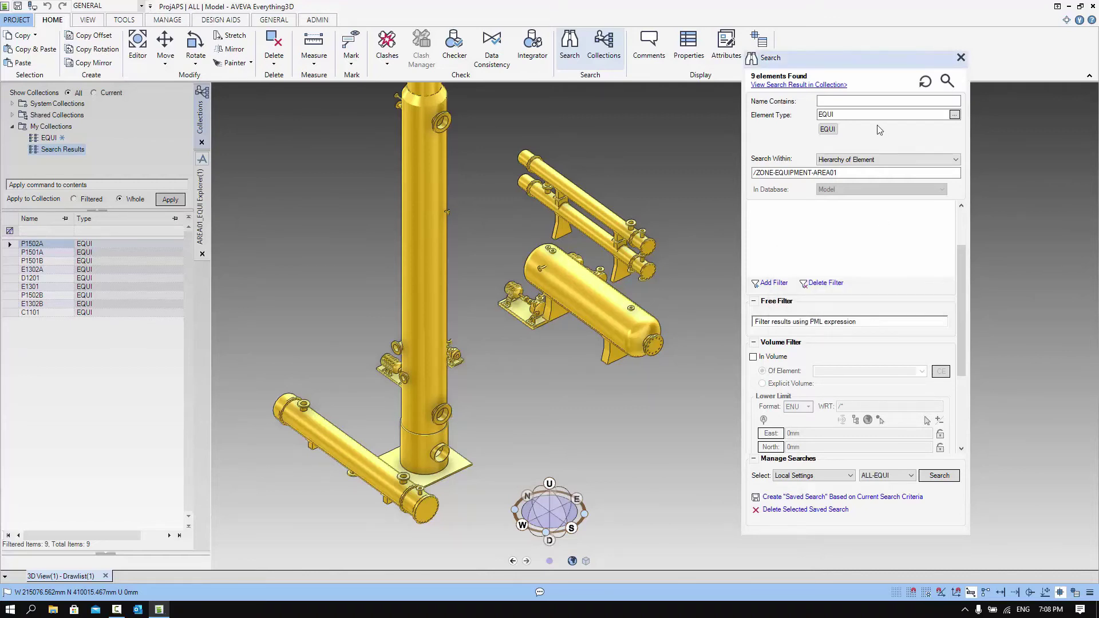
left_click(961, 58)
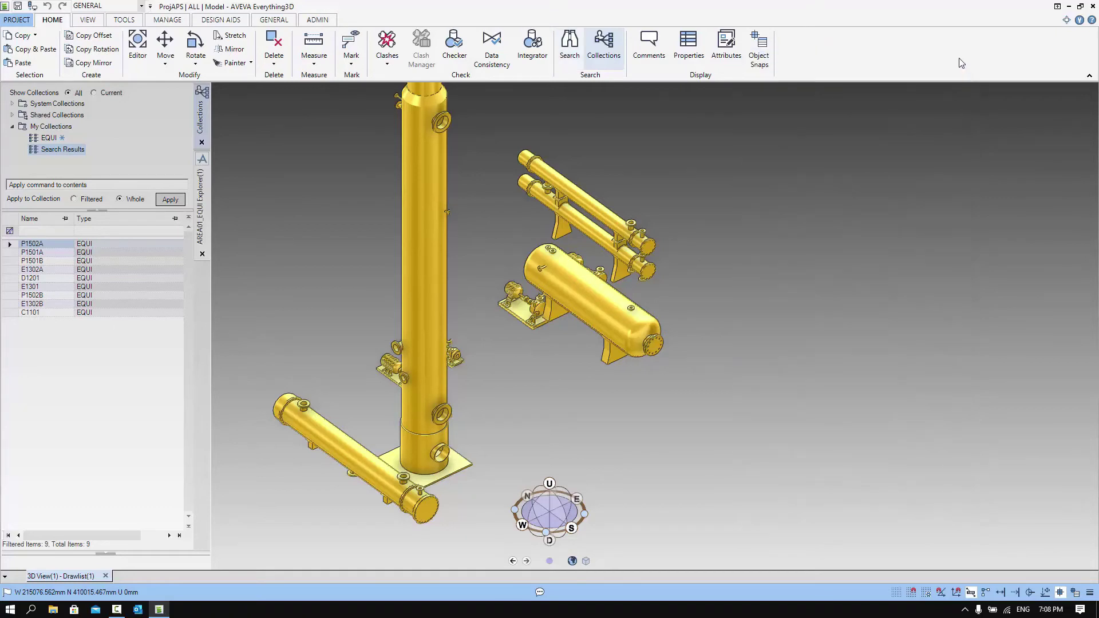
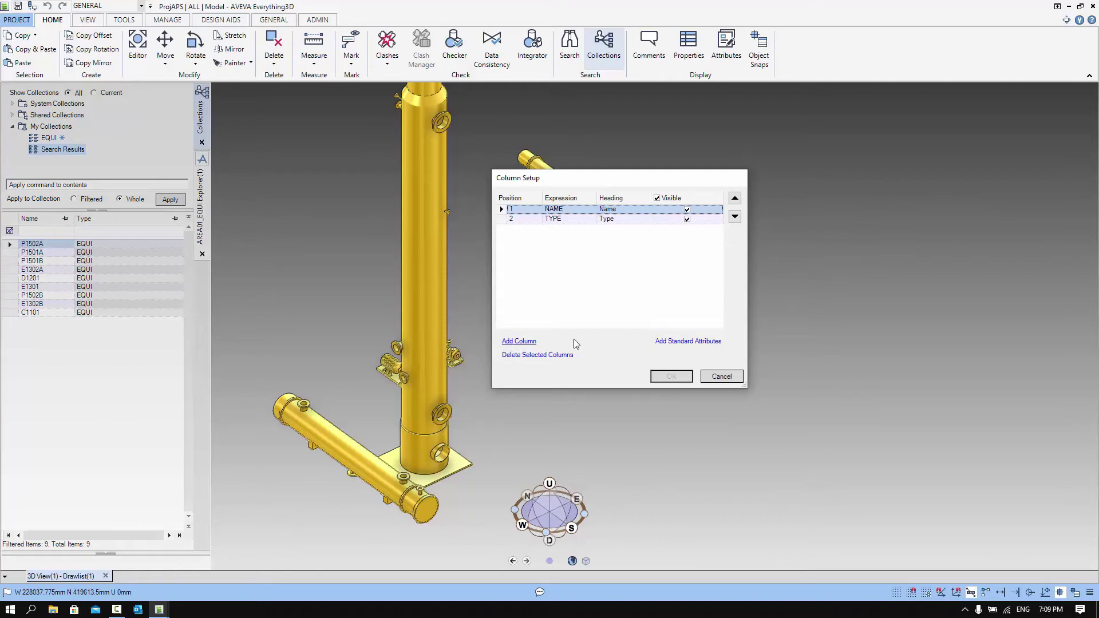
Step: Add the standard attributes to the Search Results column setup and make only NAME, TYPE, DESC and POS visible
left_click(675, 342)
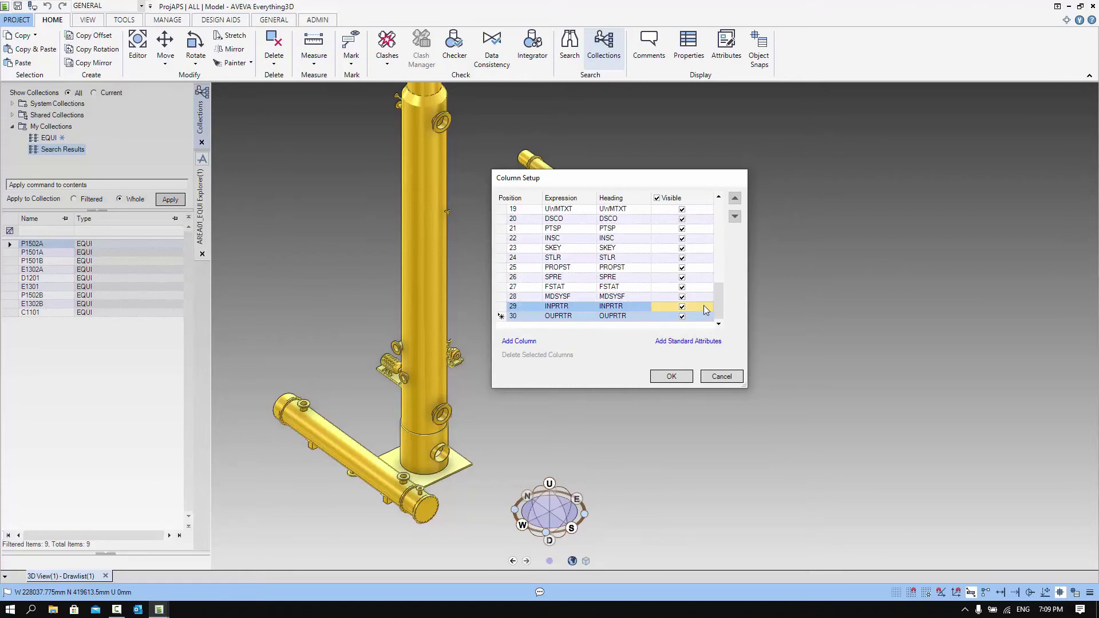
left_click_drag(718, 300, 724, 198)
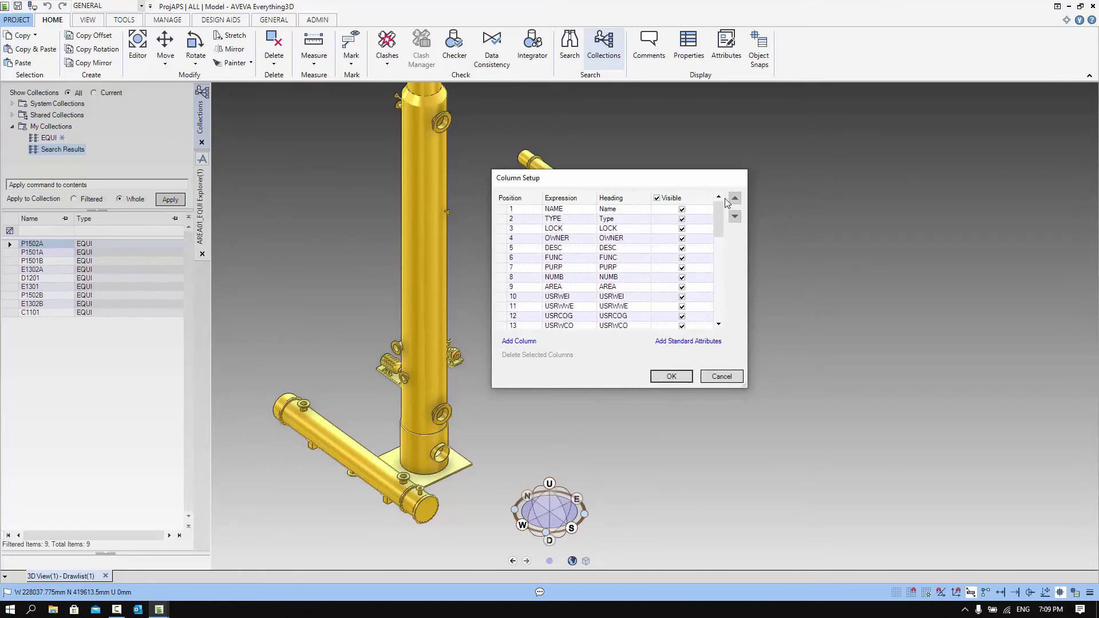
left_click(656, 198)
left_click(682, 208)
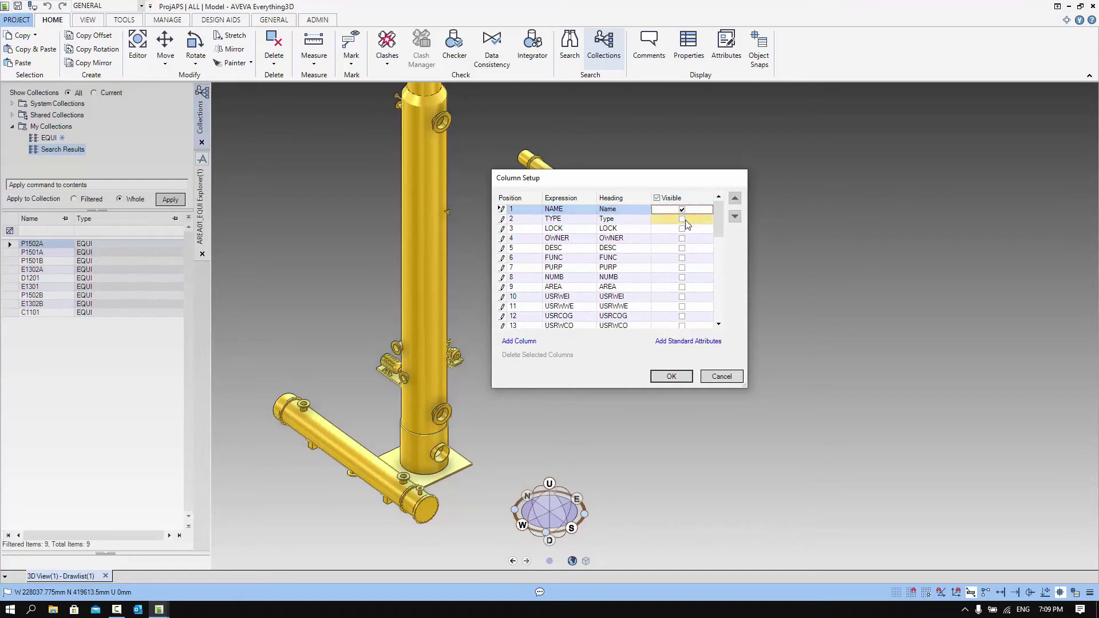
left_click(682, 219)
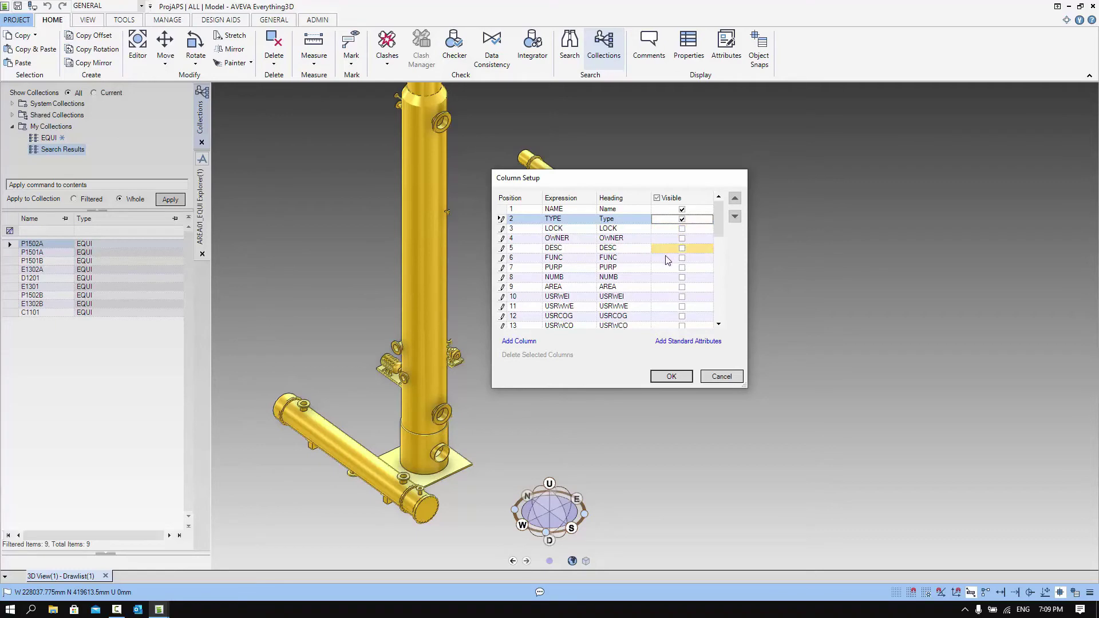
left_click(685, 250)
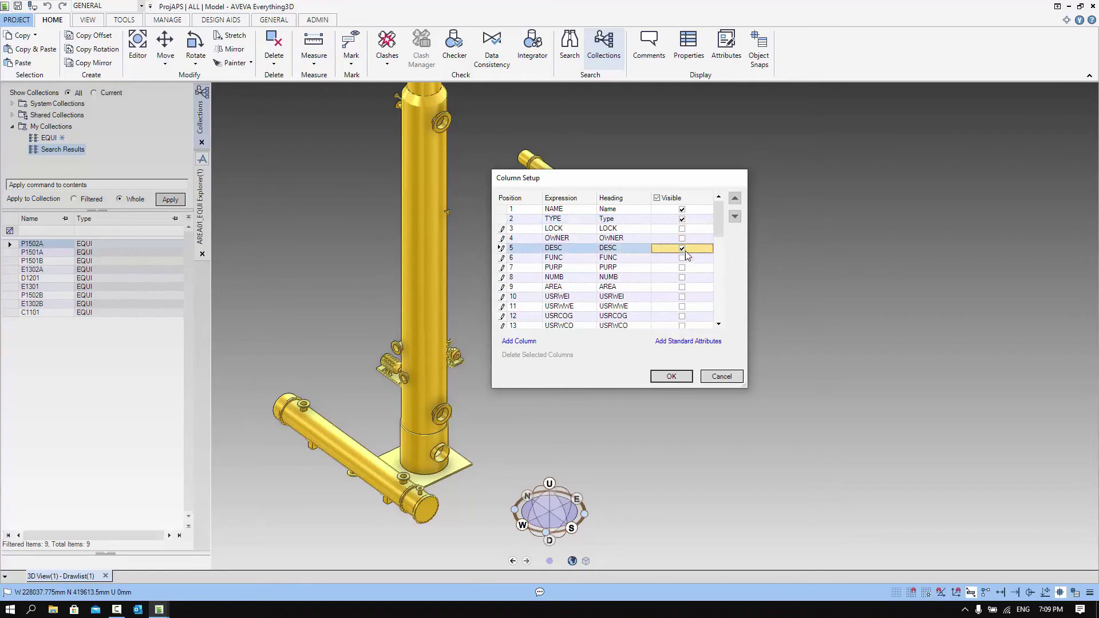
scroll(685, 289, "down", 1)
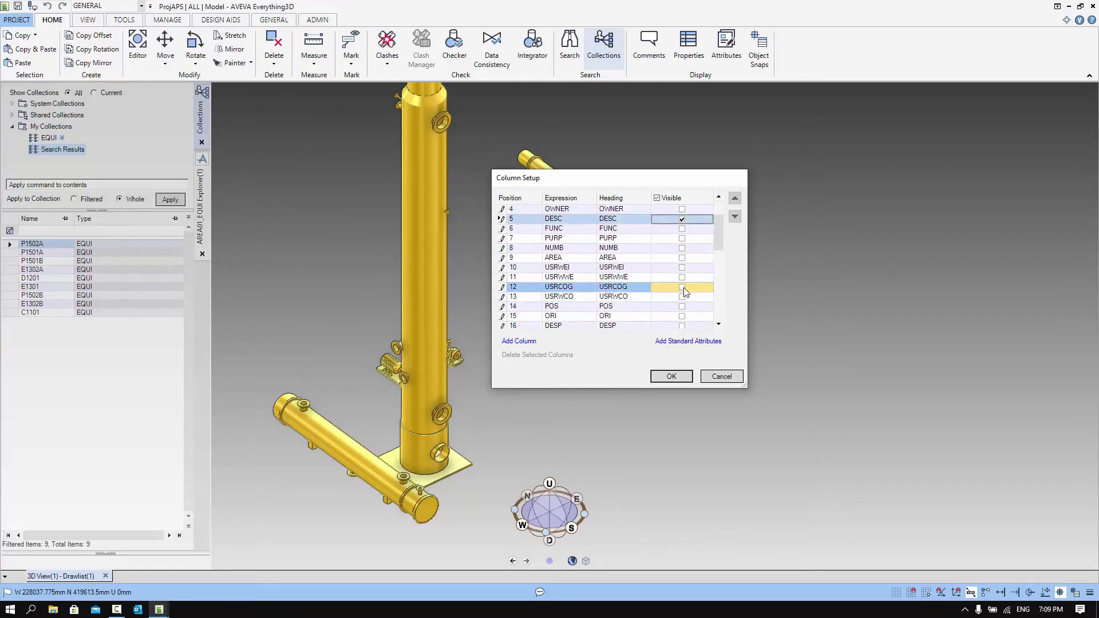
left_click(685, 298)
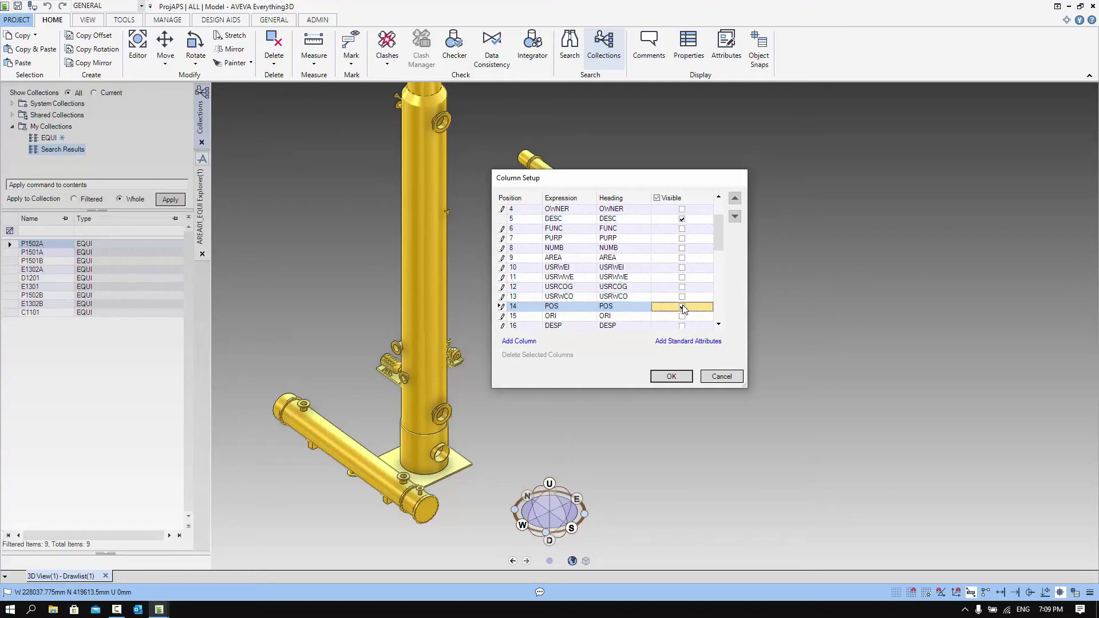
scroll(695, 278, "up", 1)
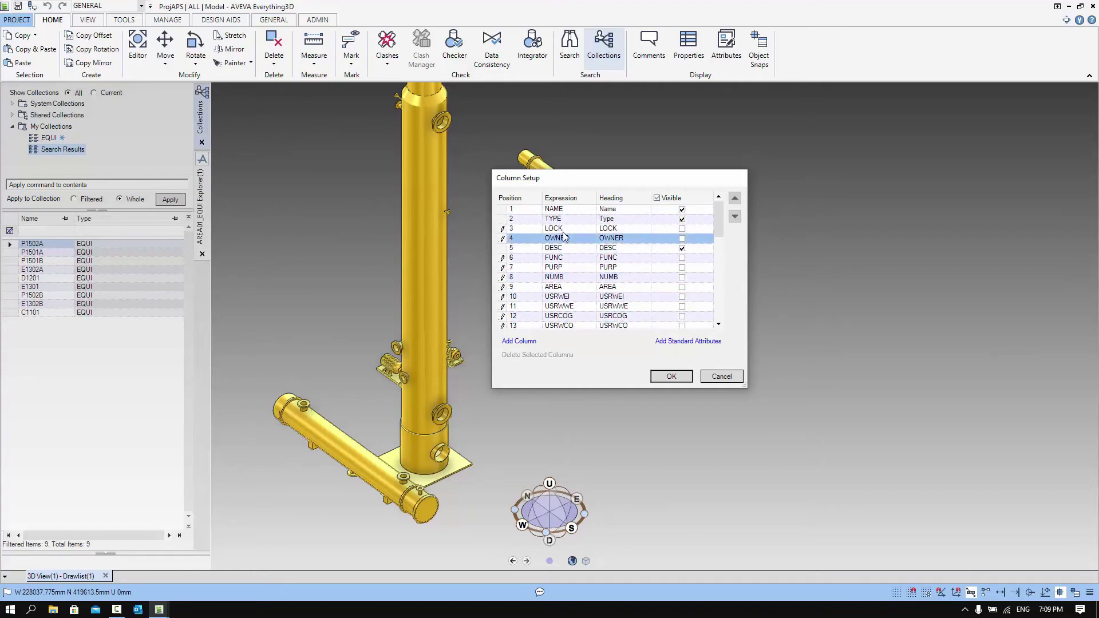
Step: Add a column with the expression NAMN and the heading EQUIP TAG
left_click(505, 210)
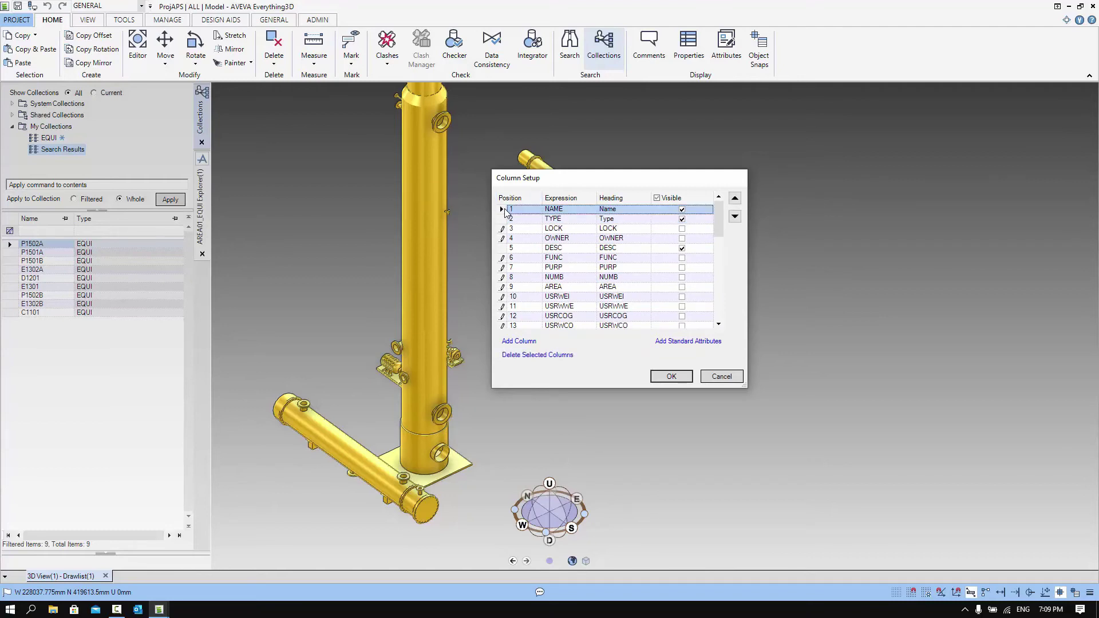
left_click(519, 341)
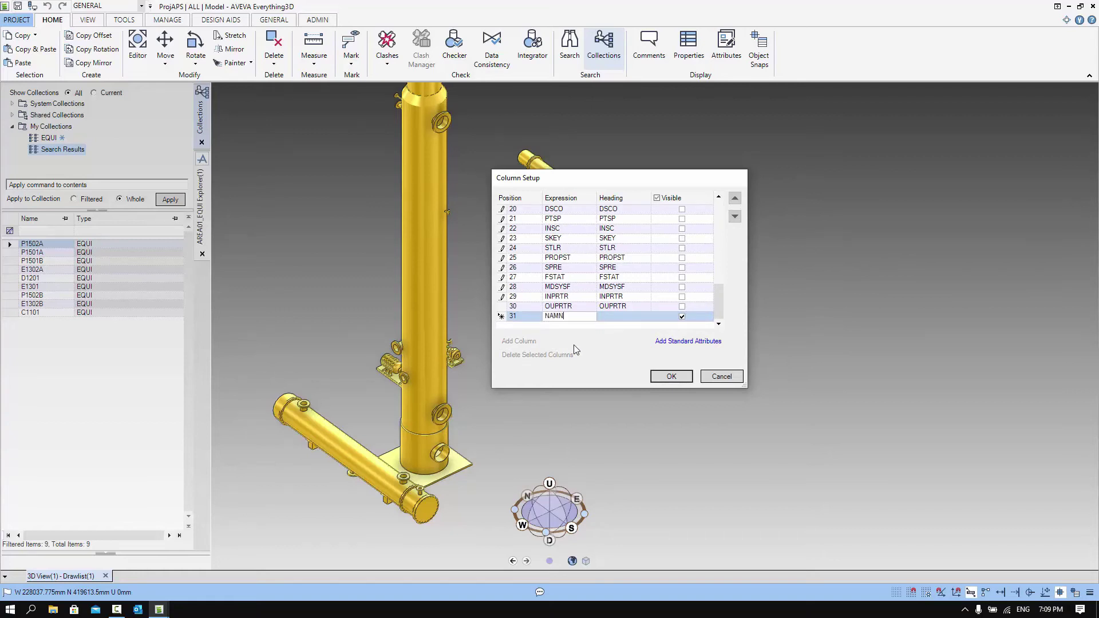
left_click(632, 320)
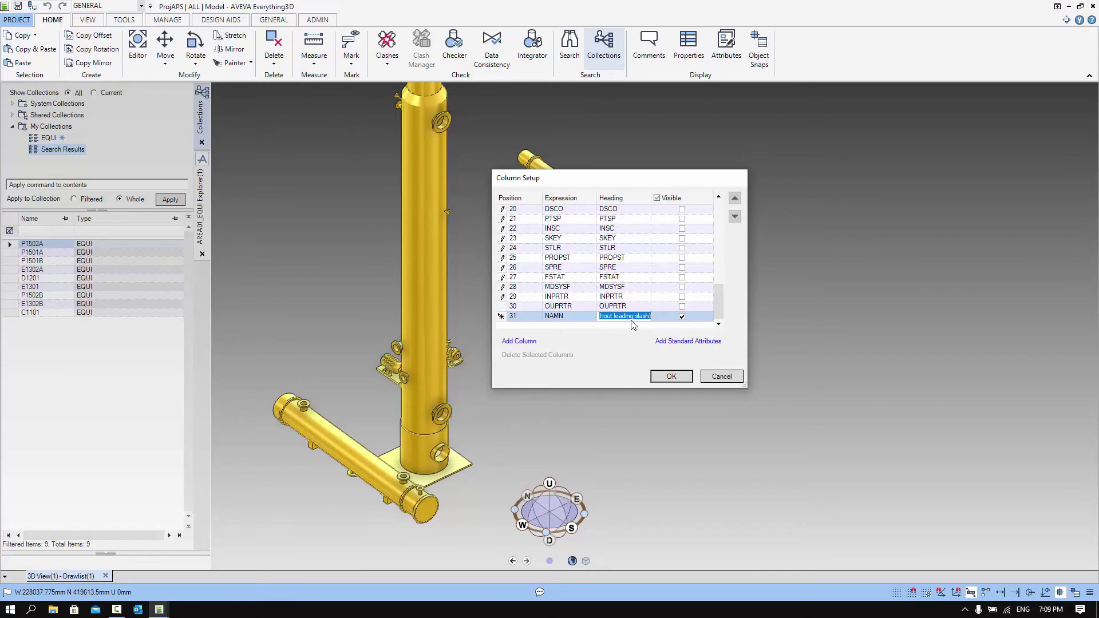
type("n")
type("QUIP")
type(" TA")
type("G")
Step: Move the EQUIP TAG column up to position 2, directly after Name, and apply the column setup
left_click(501, 317)
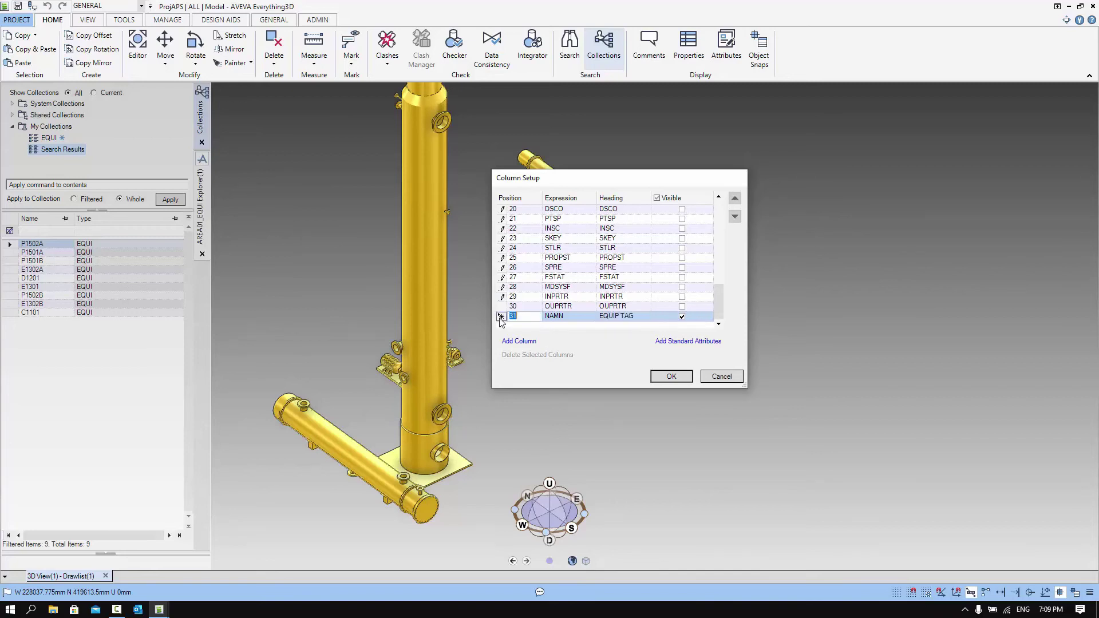
left_click(501, 317)
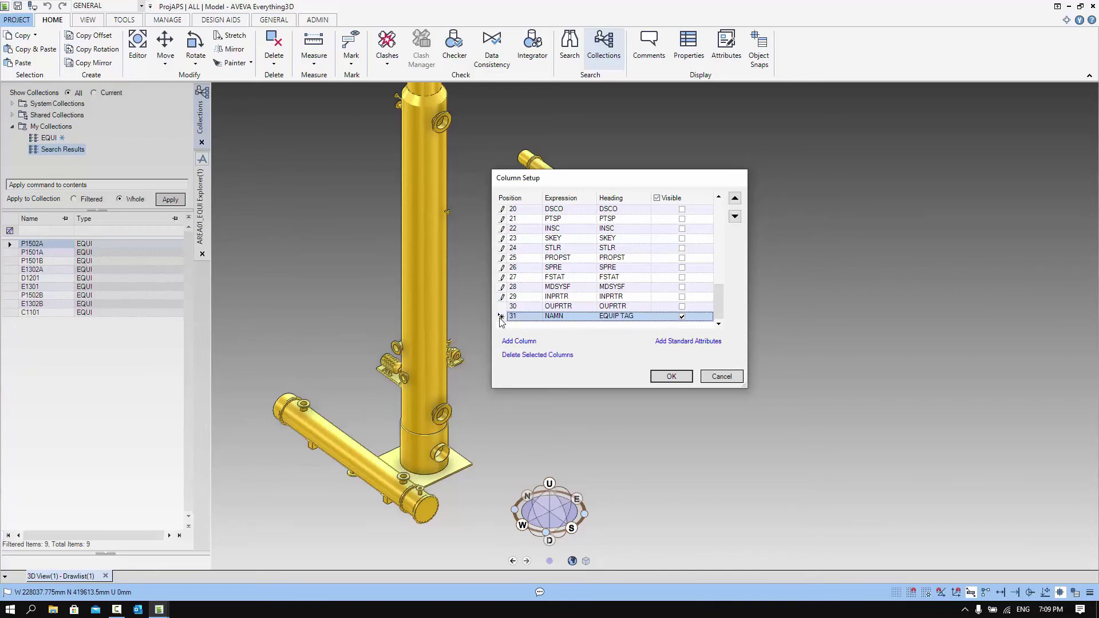
left_click(734, 199)
left_click(735, 199)
left_click(735, 198)
left_click(736, 198)
left_click(736, 199)
left_click(736, 199)
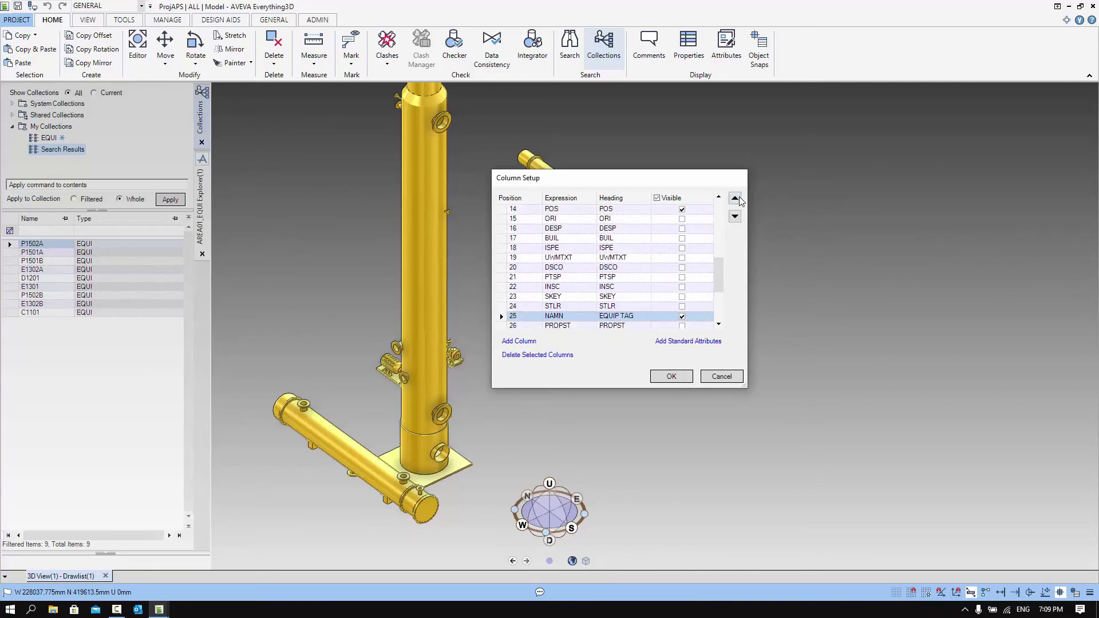
left_click(736, 198)
left_click(736, 199)
left_click(735, 199)
left_click(735, 199)
left_click(735, 198)
left_click(735, 199)
left_click(735, 199)
left_click(735, 199)
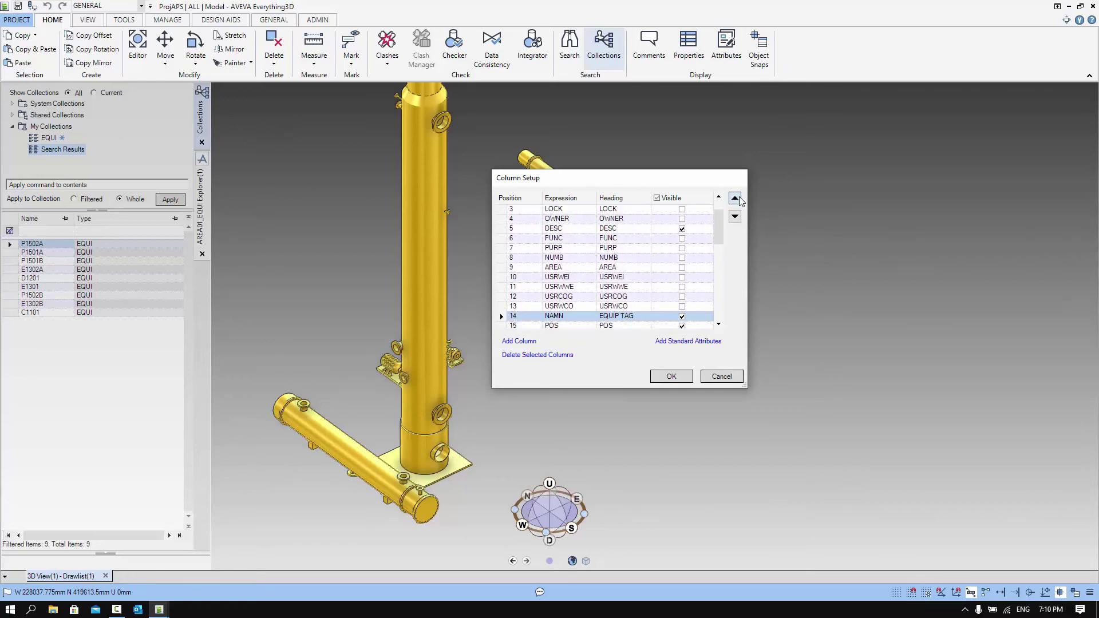
left_click(735, 199)
left_click(736, 199)
left_click(735, 198)
left_click(736, 198)
left_click(735, 199)
left_click(735, 199)
left_click(736, 199)
left_click(735, 199)
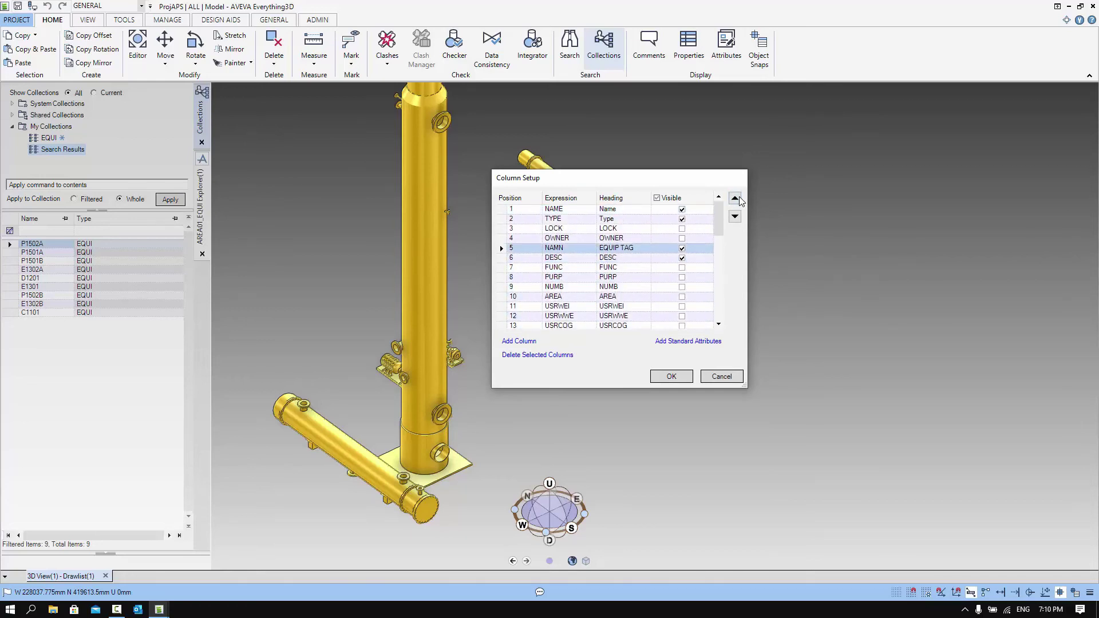
left_click(736, 198)
left_click(735, 199)
left_click(736, 198)
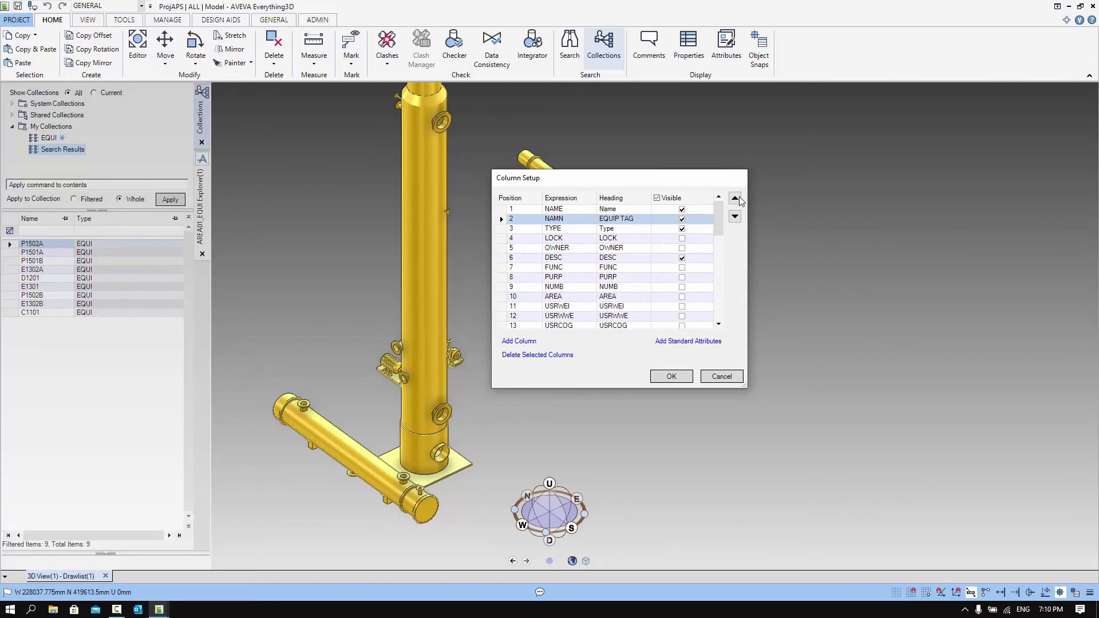
left_click(671, 378)
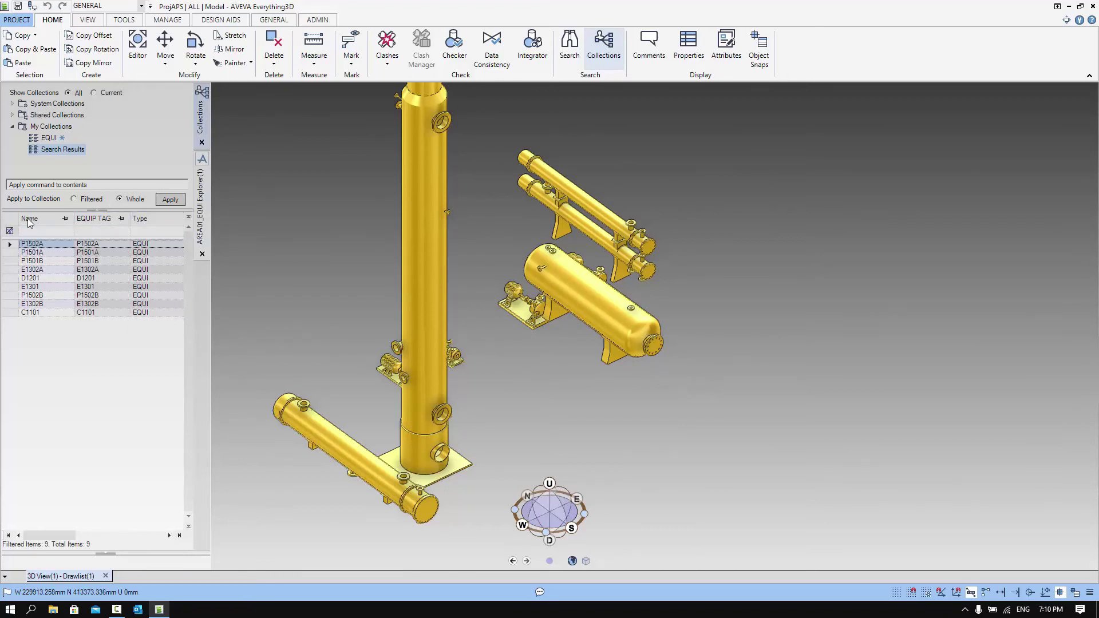
Step: Sort the search results by name in ascending order and resize the grid to fit the DESC and POS columns
left_click(51, 218)
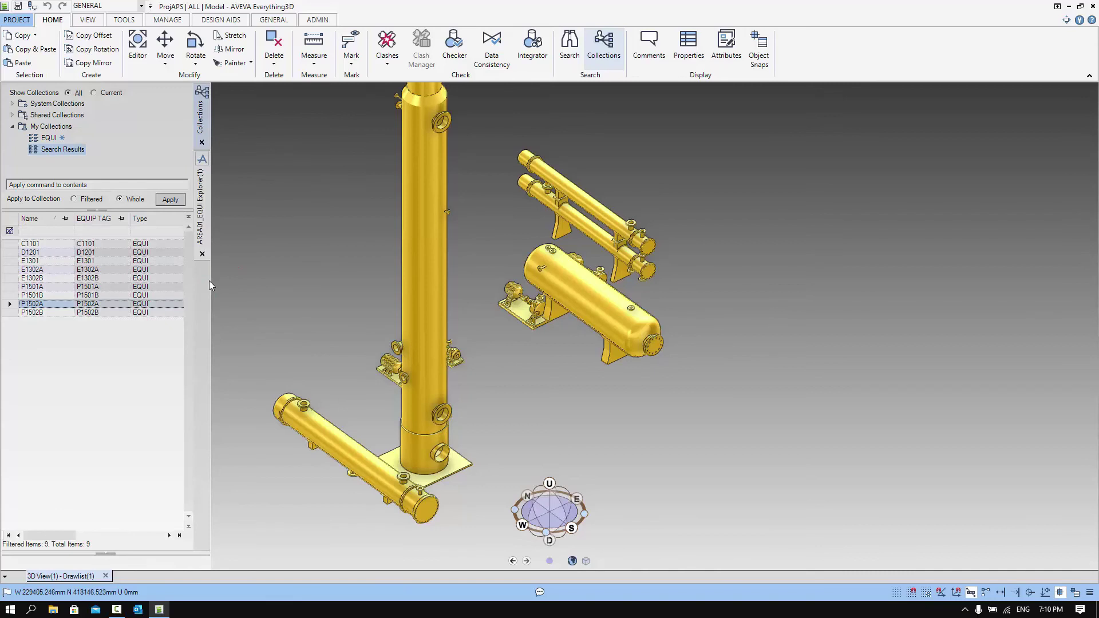
left_click_drag(253, 288, 347, 289)
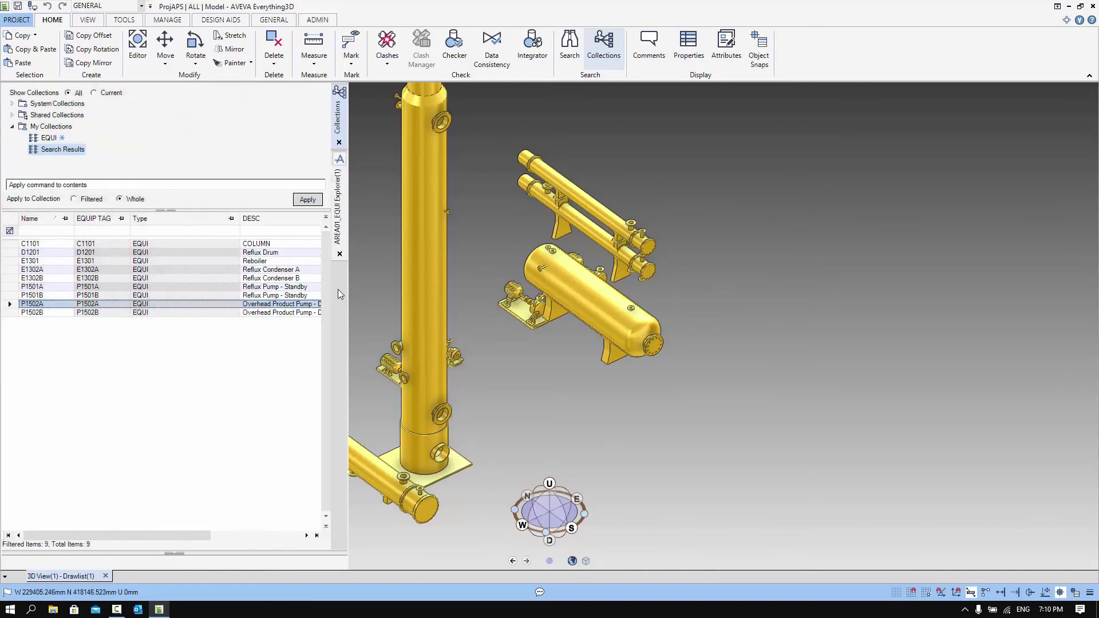
left_click_drag(239, 216, 195, 217)
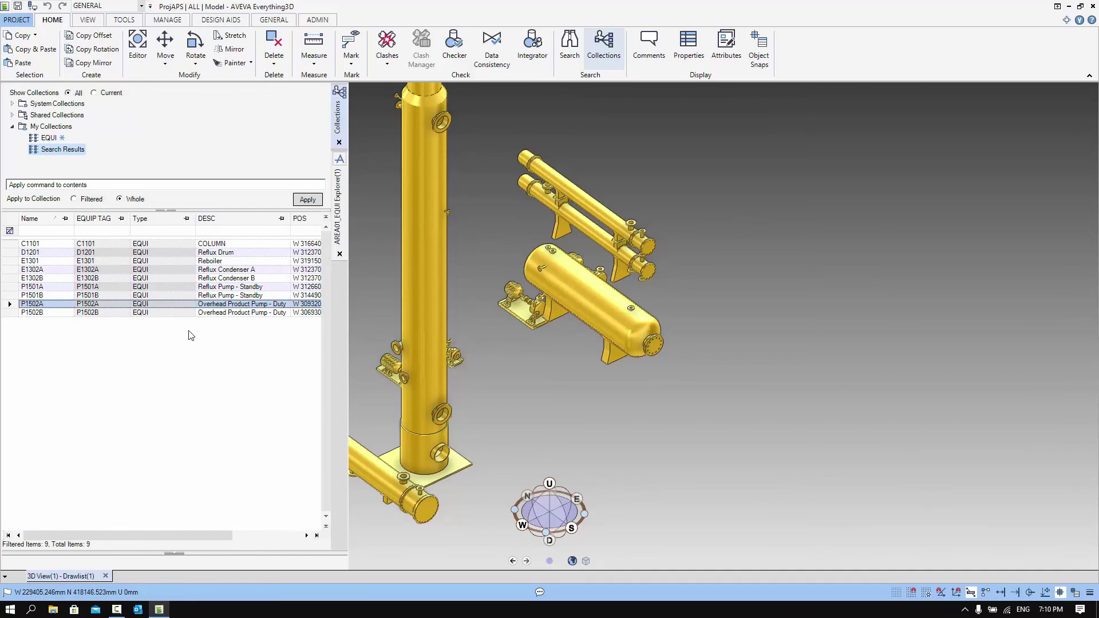
Step: Generate a quick report of the search results from the TDS-EQReport template with the default layout applied
right_click(235, 226)
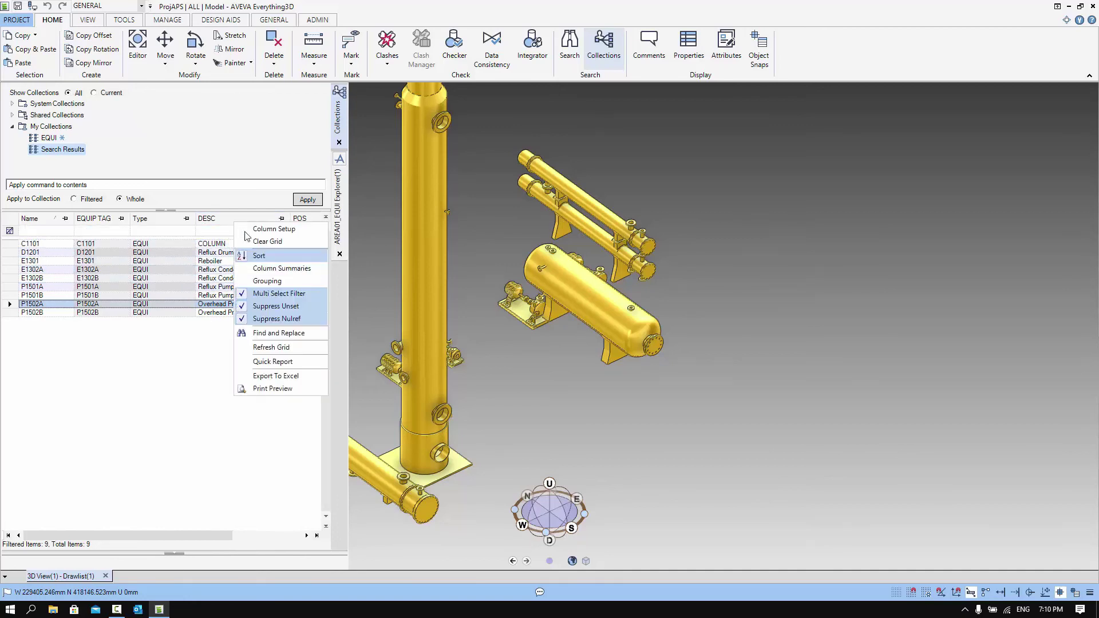
left_click(276, 362)
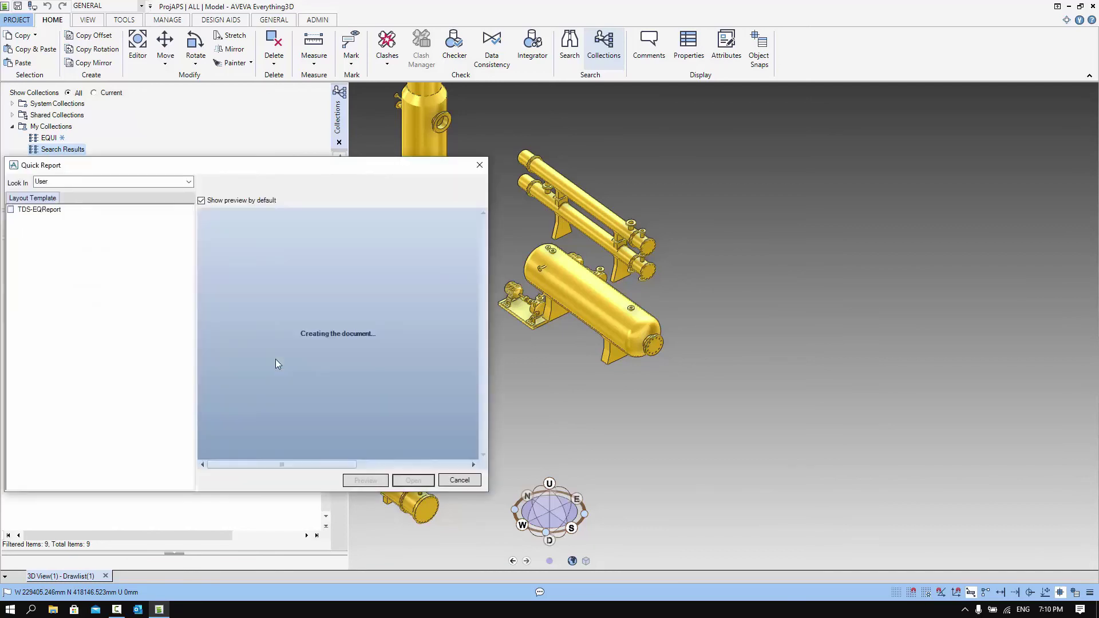
left_click(46, 210)
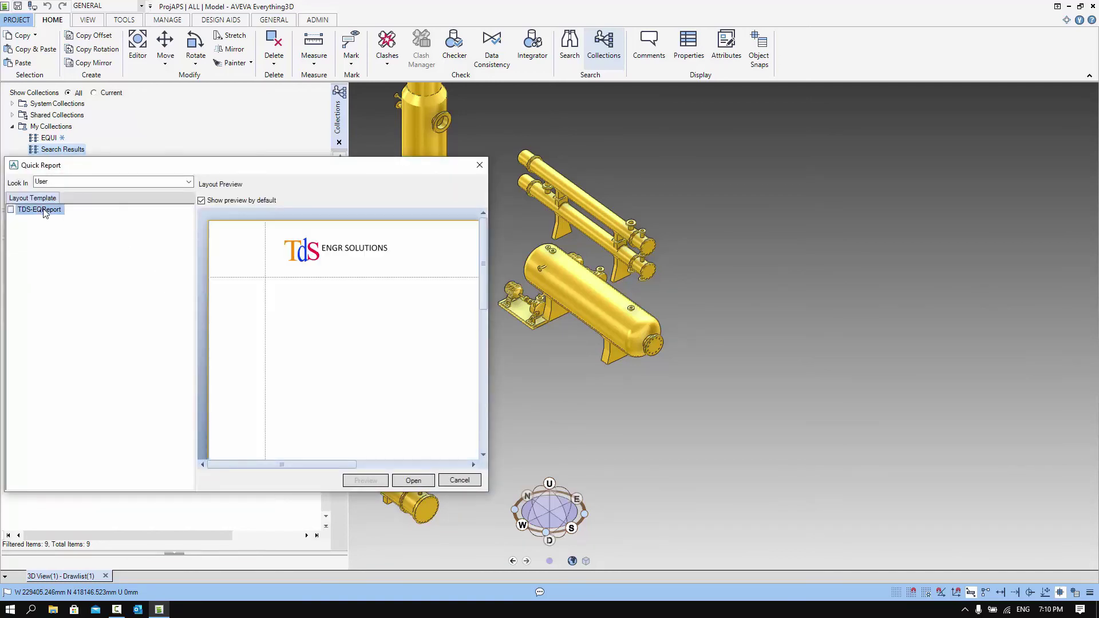
left_click(417, 483)
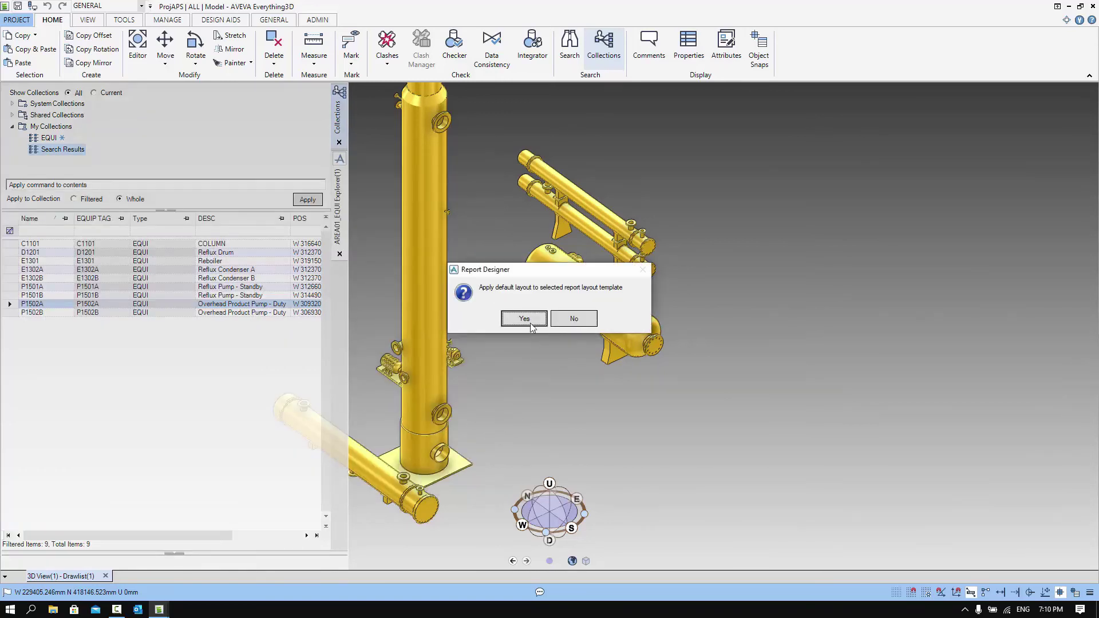
left_click(525, 318)
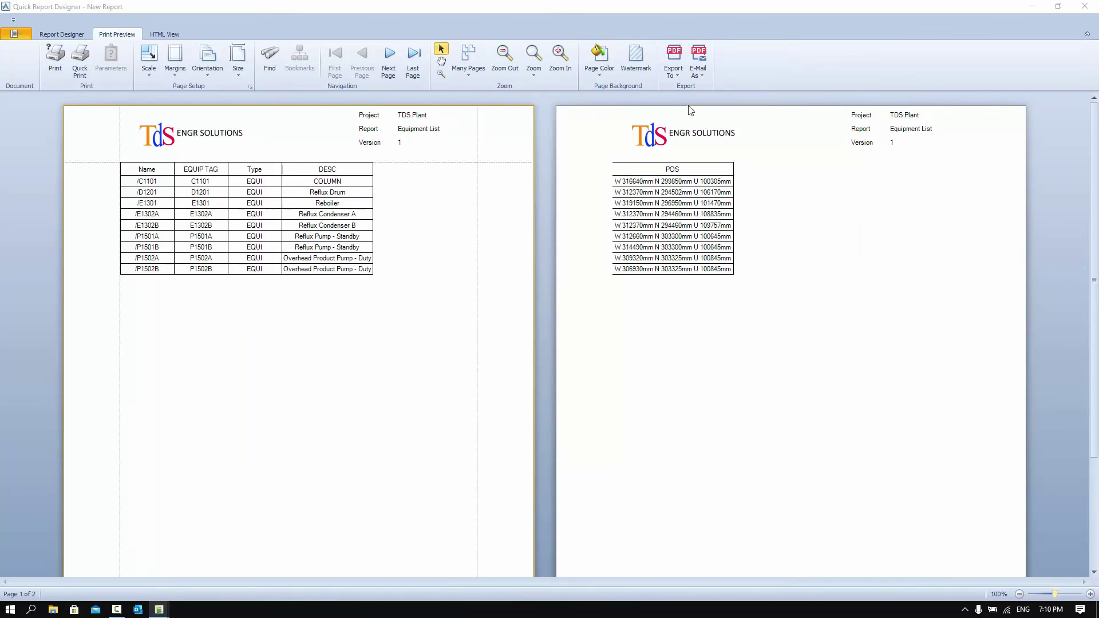
Step: Export the report as a single XLSX file named TDS-EQReport.xlsx in the Reports folder, replacing the existing file
left_click(679, 77)
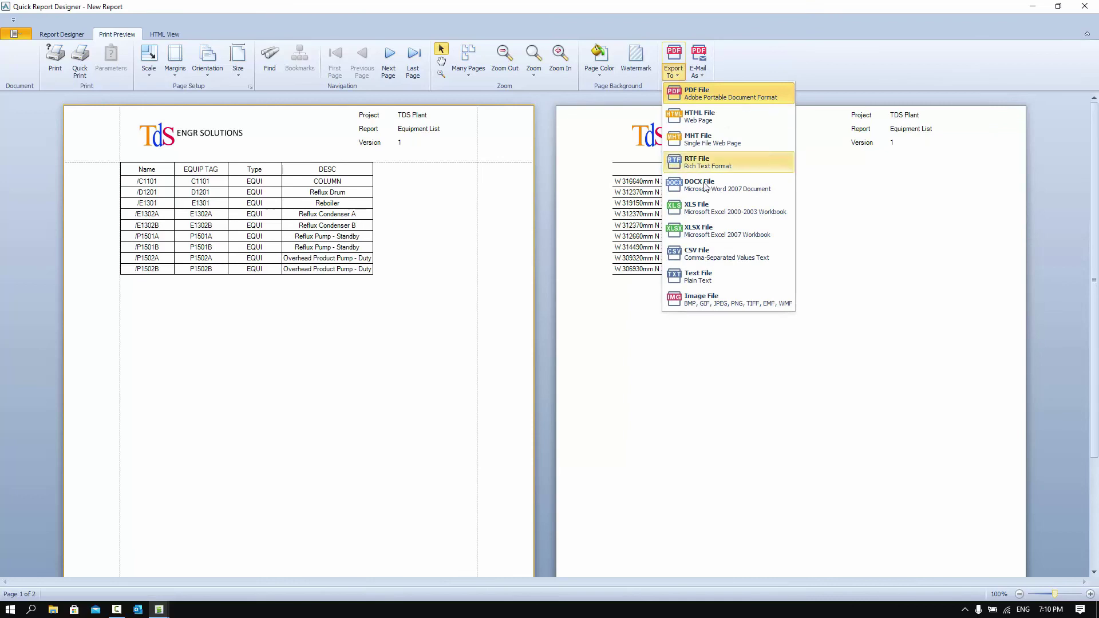
left_click(725, 239)
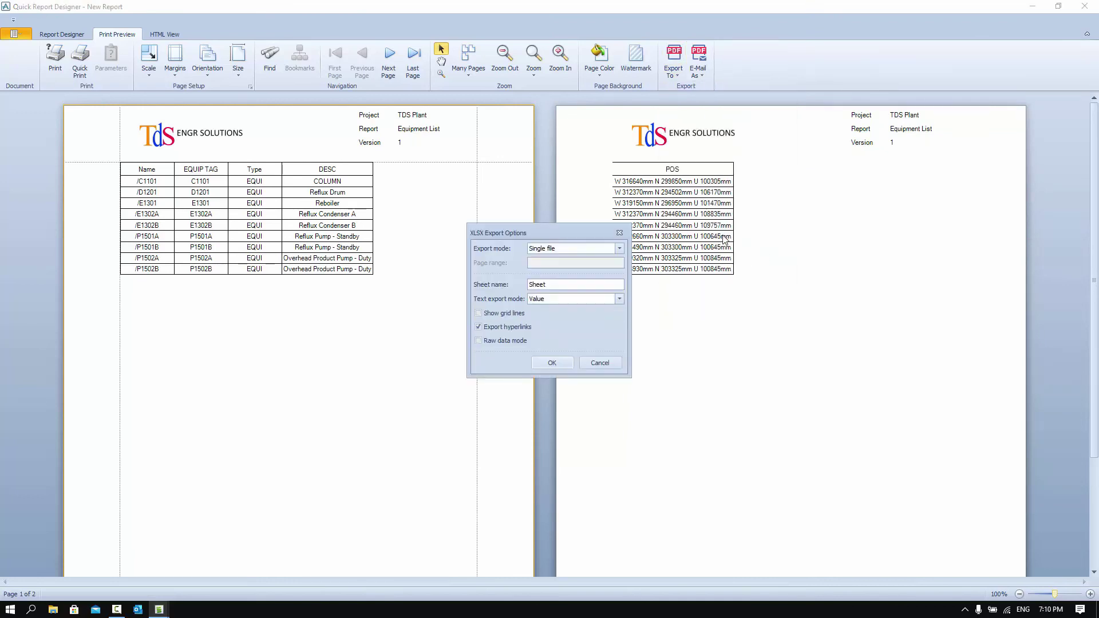
left_click(551, 364)
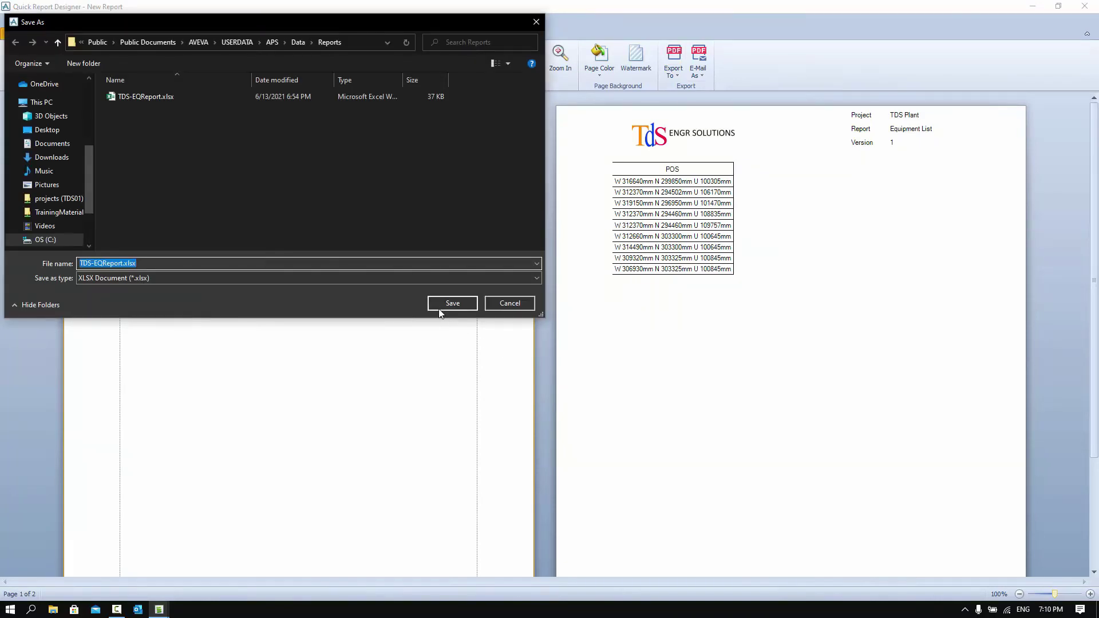
left_click(446, 304)
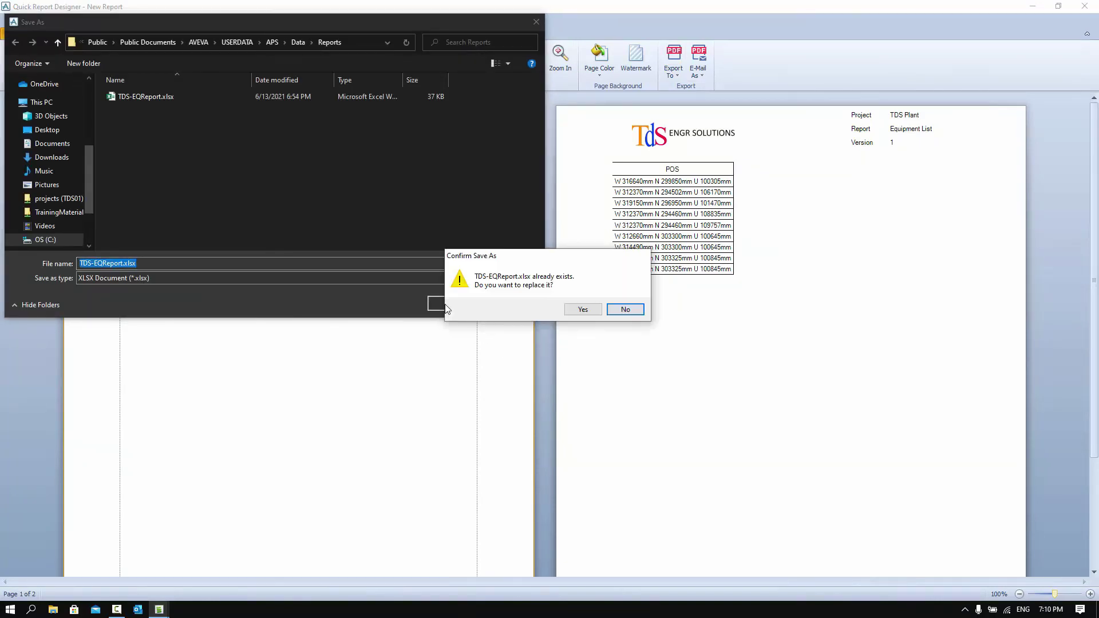
left_click(582, 310)
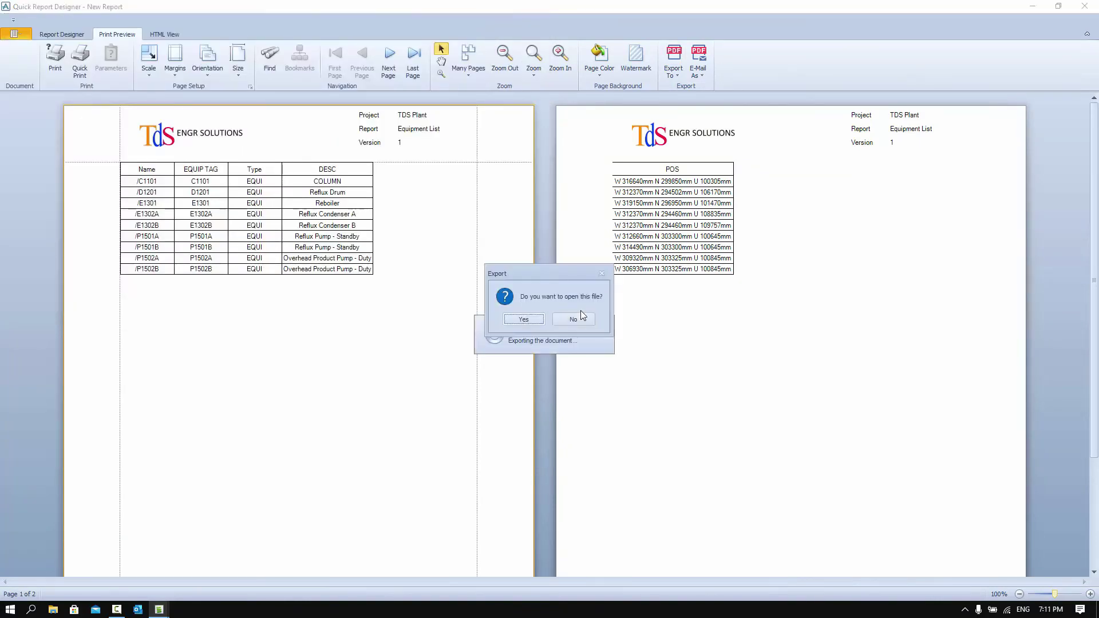
Step: Open the exported equipment list in Excel for review, and close both the workbook and the report designer
left_click(524, 319)
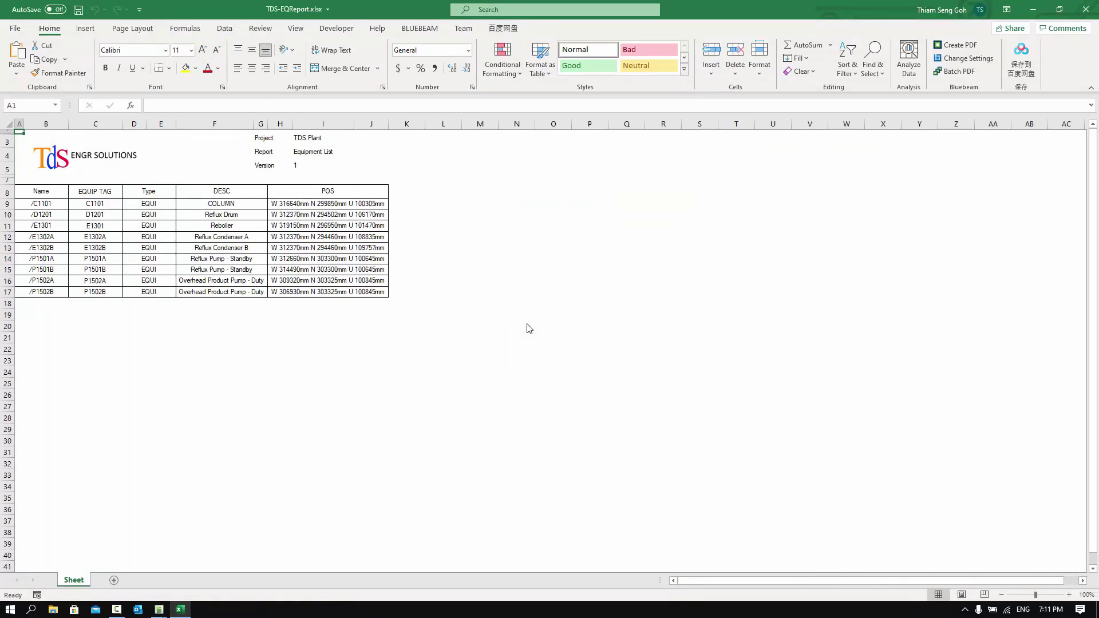
left_click(1093, 14)
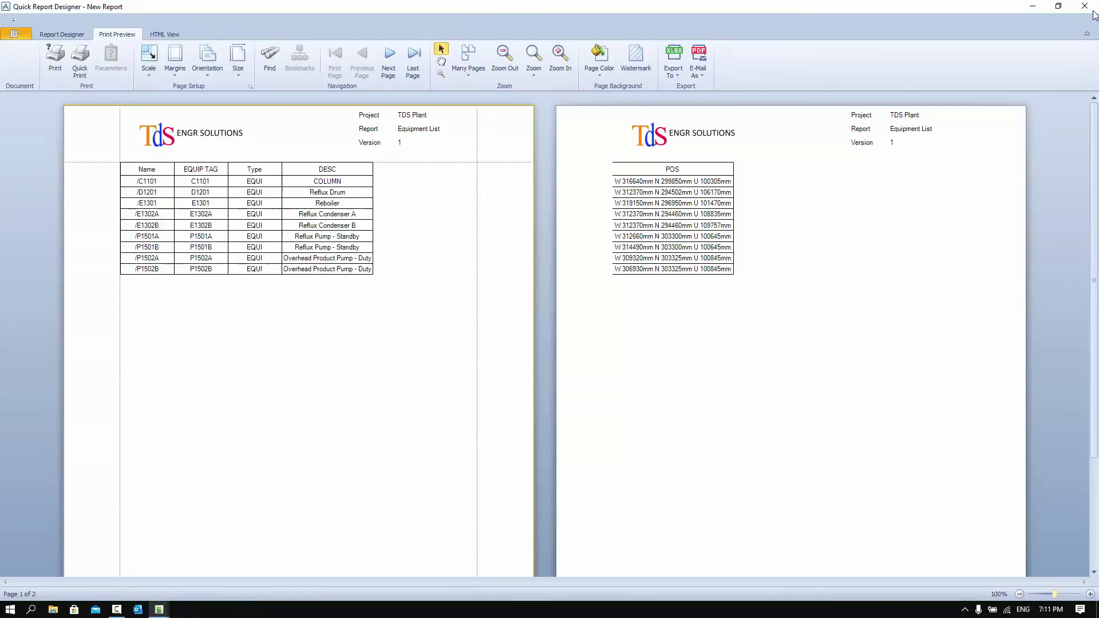
left_click(1092, 7)
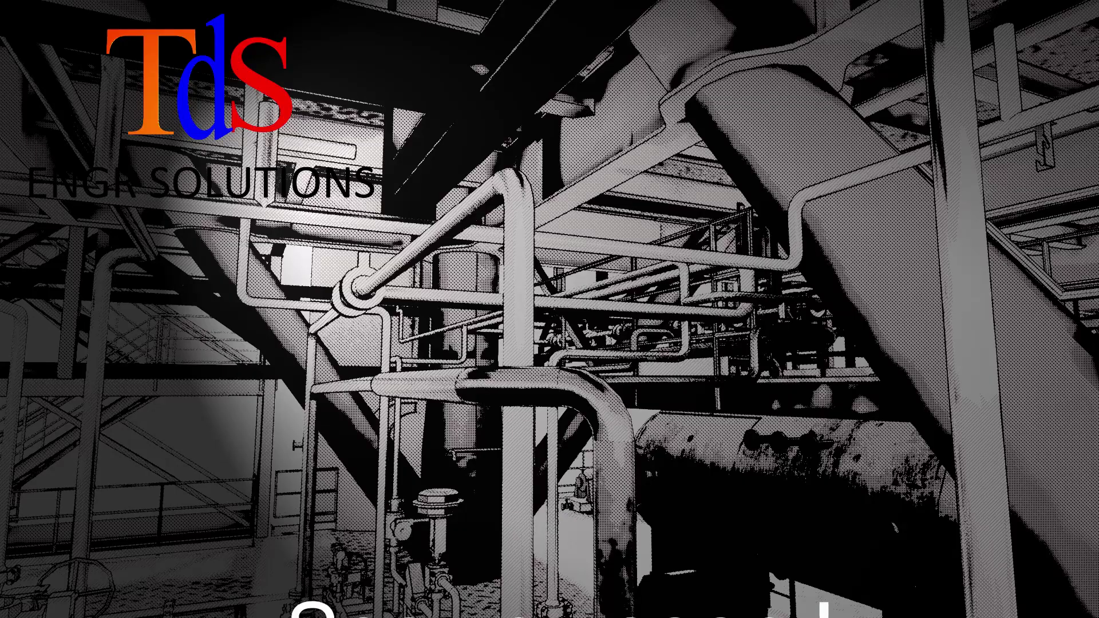